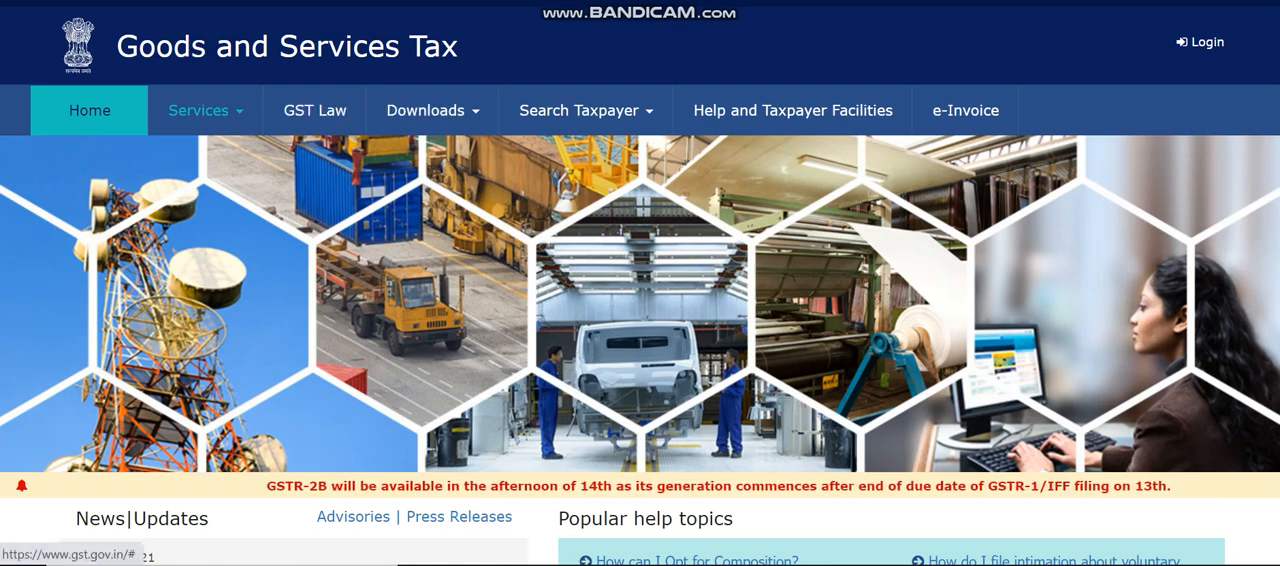
Open the GST New Registration form and choose the Temporary Reference Number (TRN) option.
left_click(205, 111)
mouse_move(91, 157)
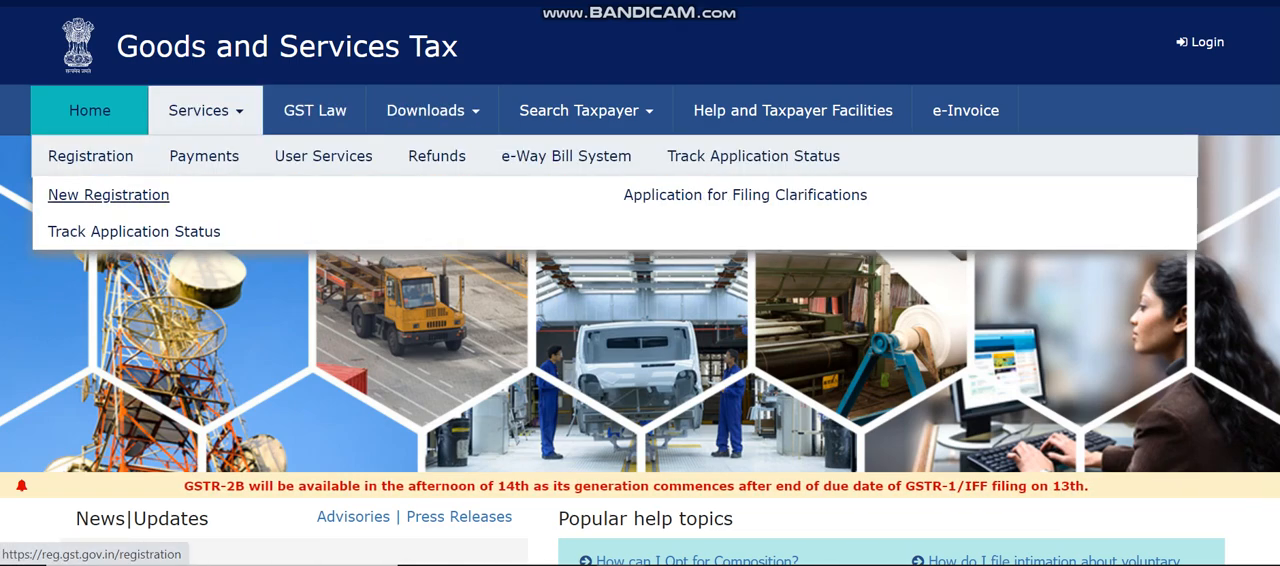
left_click(108, 197)
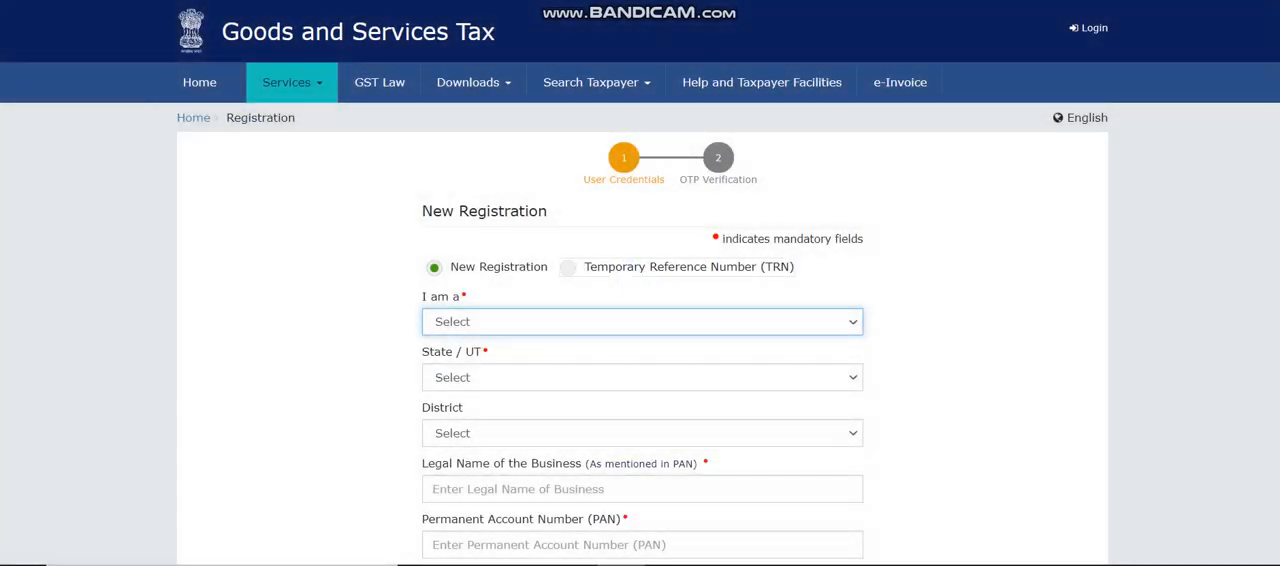
left_click(569, 267)
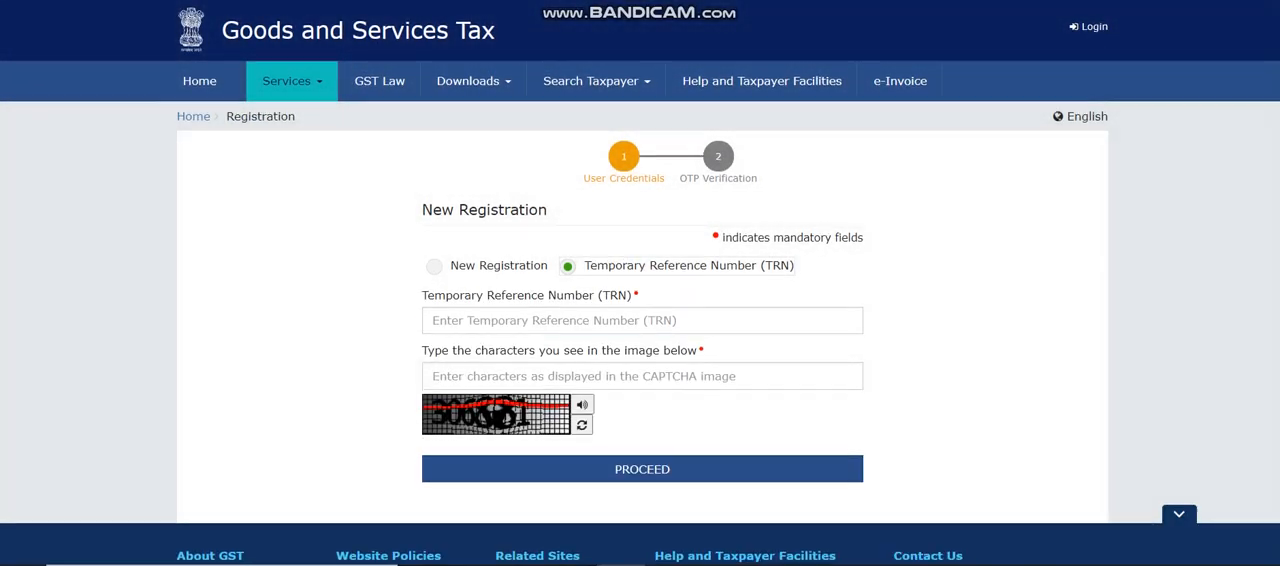
Enter the applicant's Temporary Reference Number and the CAPTCHA characters, and proceed to OTP verification.
scroll(640, 283, "down", 1)
left_click(642, 220)
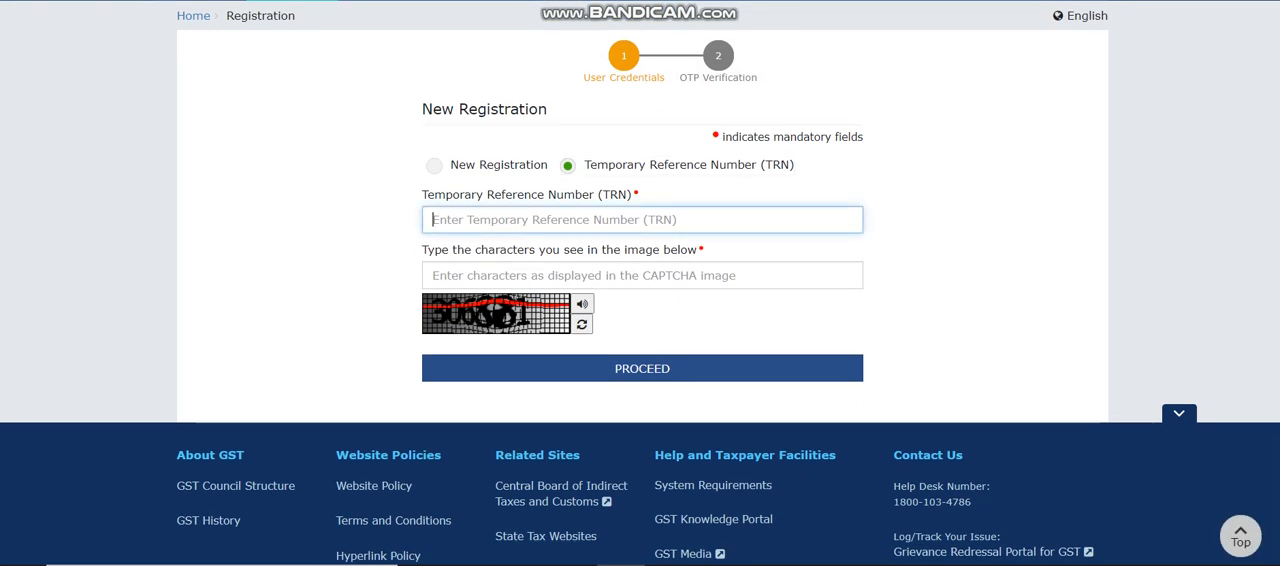
key("ctrl+v")
left_click(642, 275)
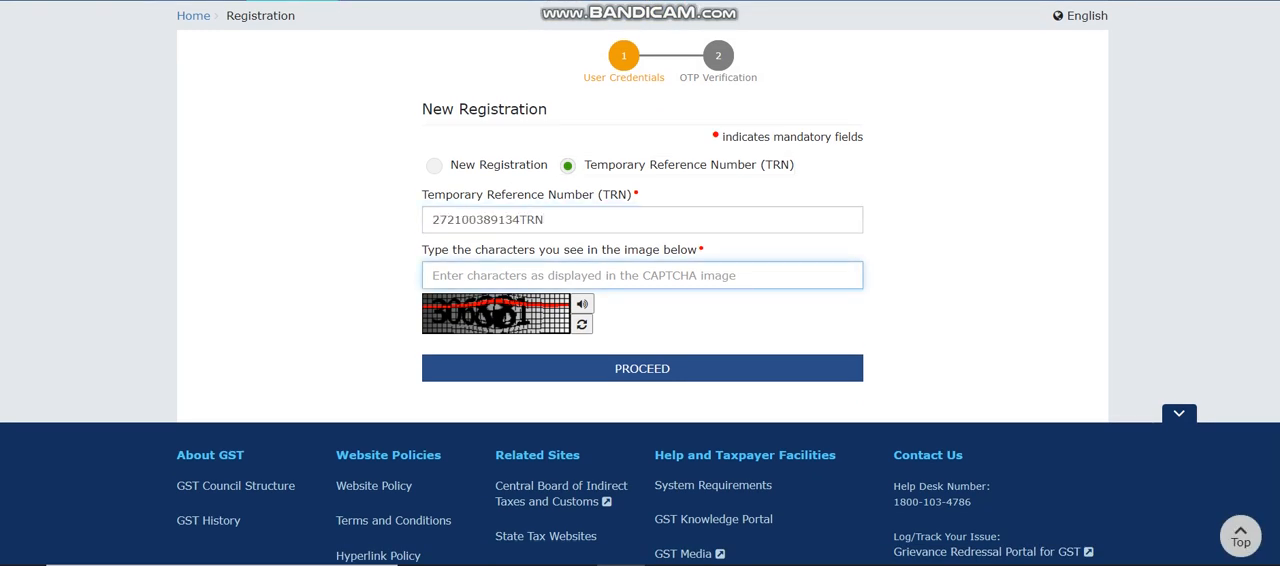
type("306")
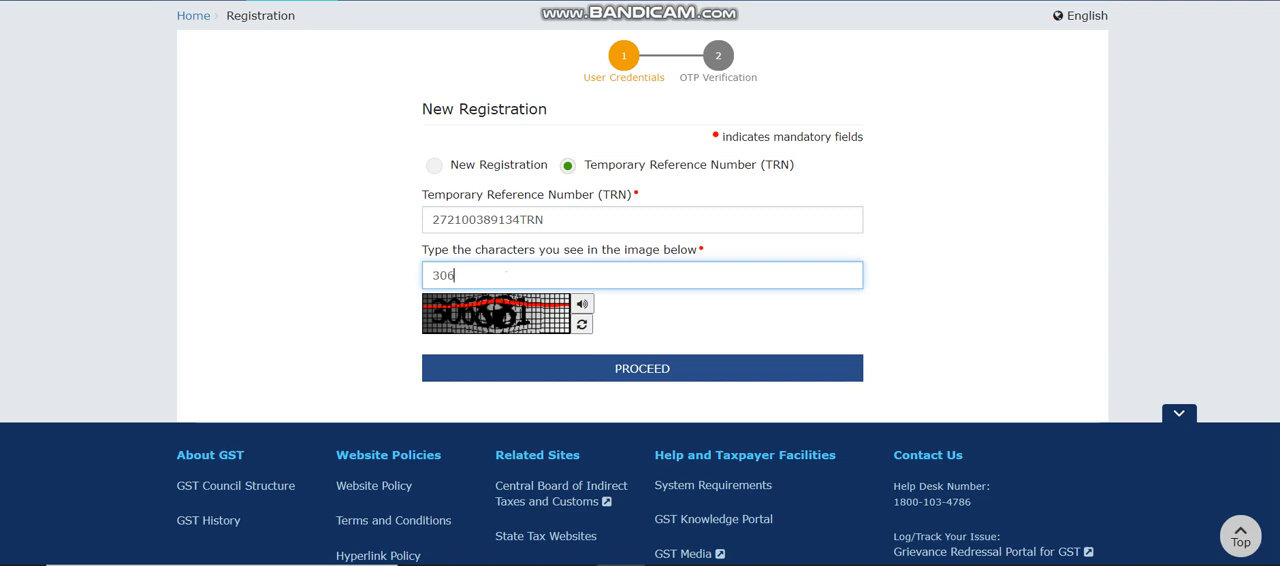
type("881")
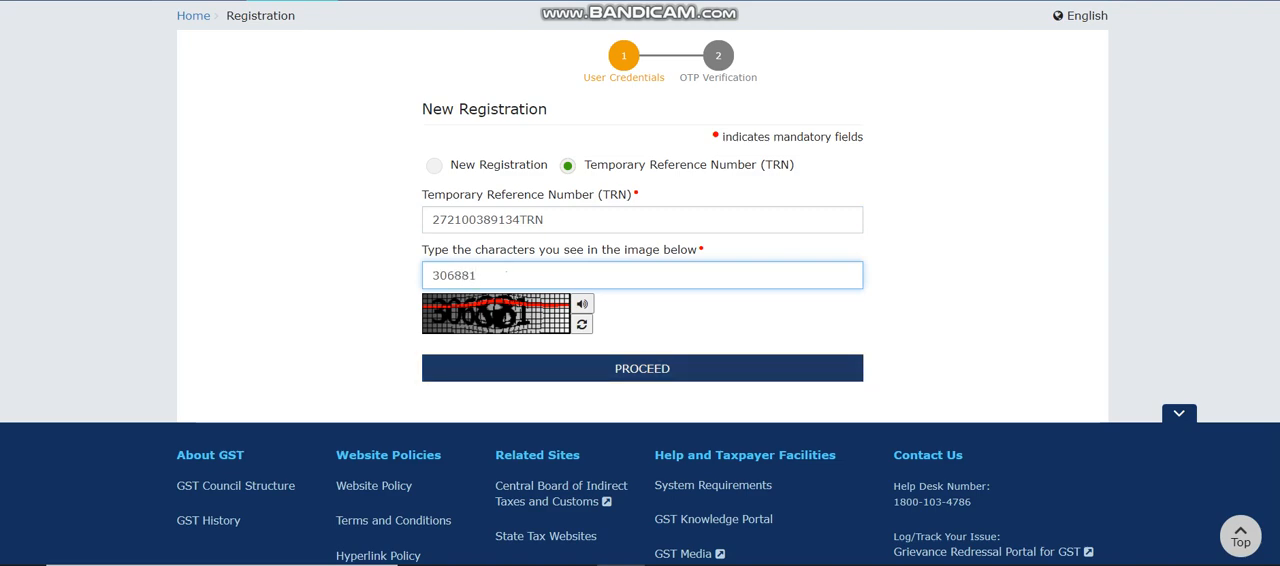
key("Return")
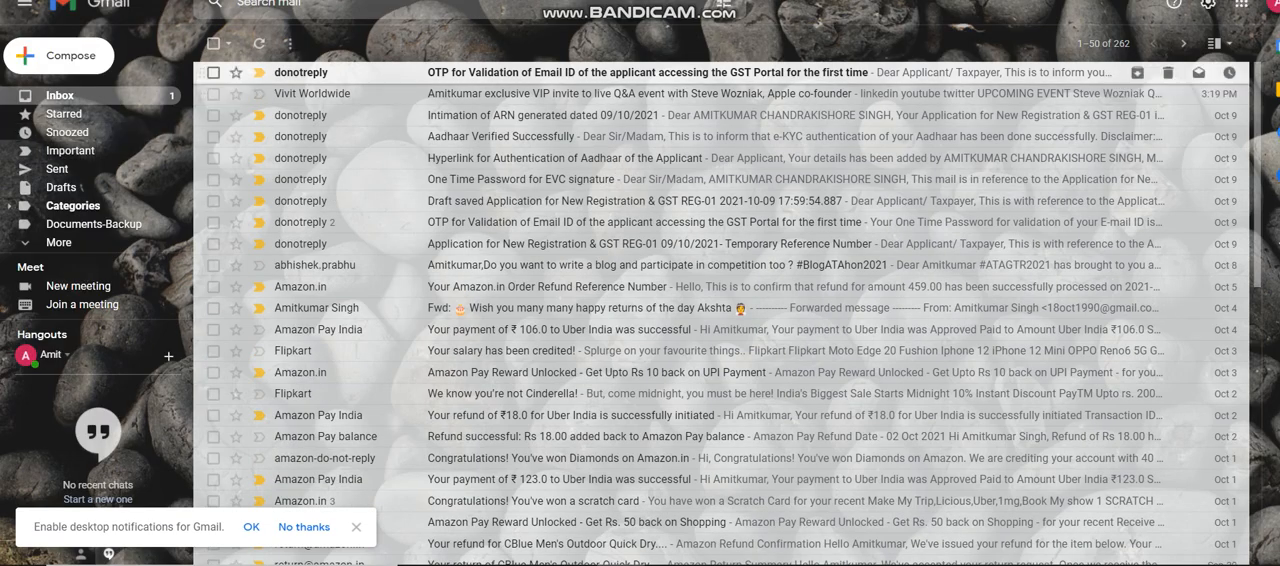
Copy the one-time password from the GST e-mail in Gmail, paste it into the portal's Mobile / Email OTP field and proceed.
left_click(700, 26)
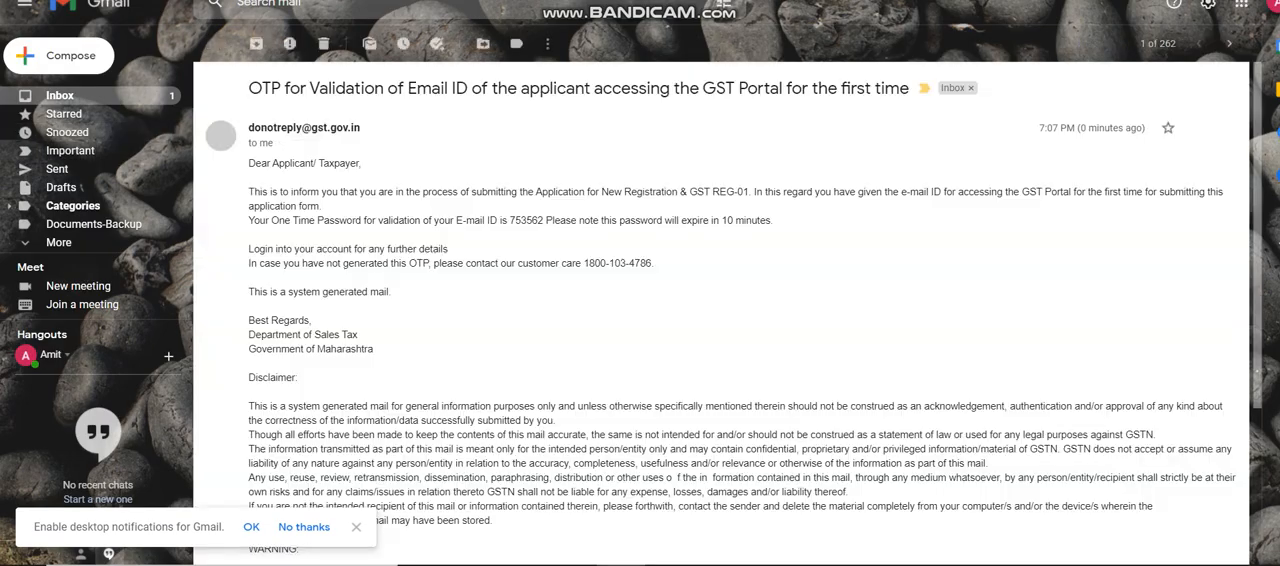
double_click(527, 220)
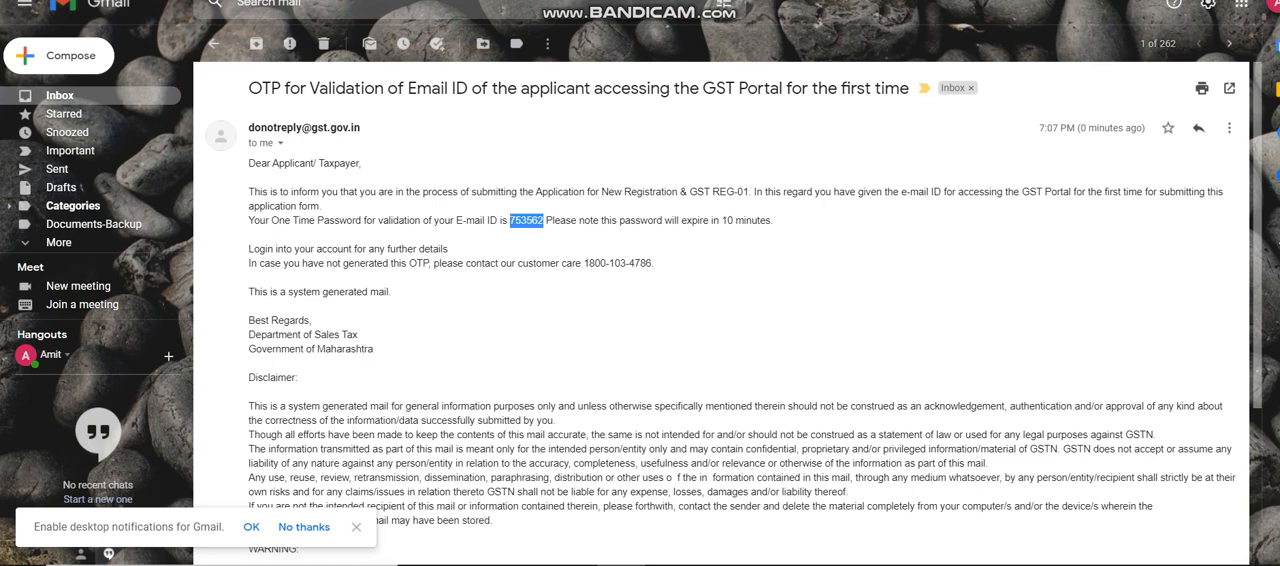
key("alt+Tab")
left_click(642, 272)
key("ctrl+v")
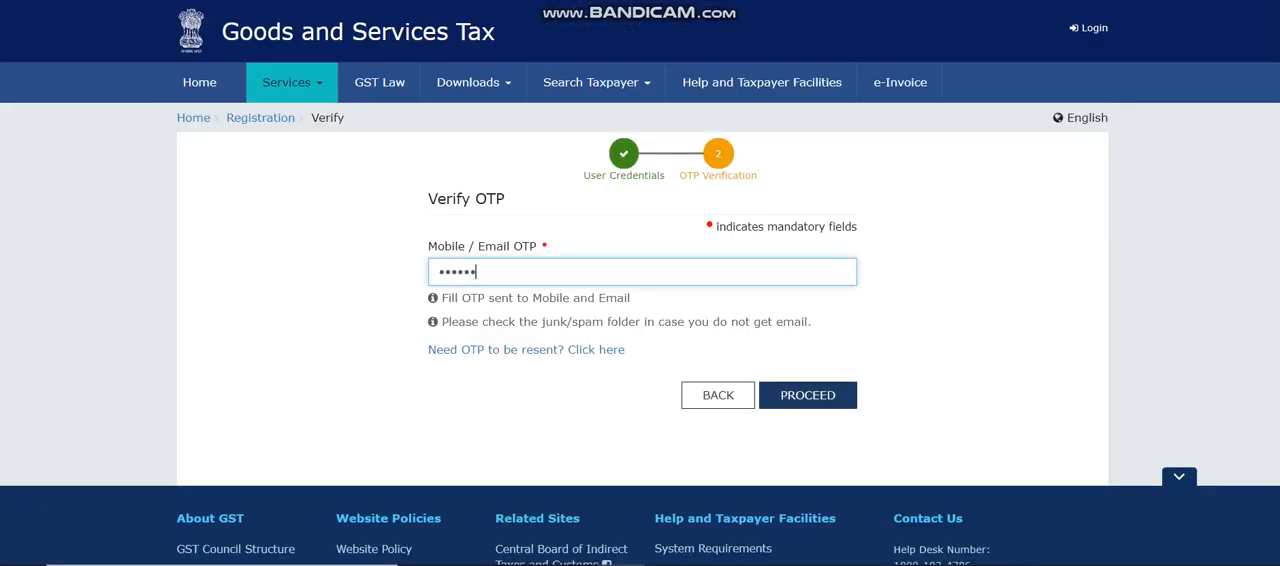
left_click(808, 395)
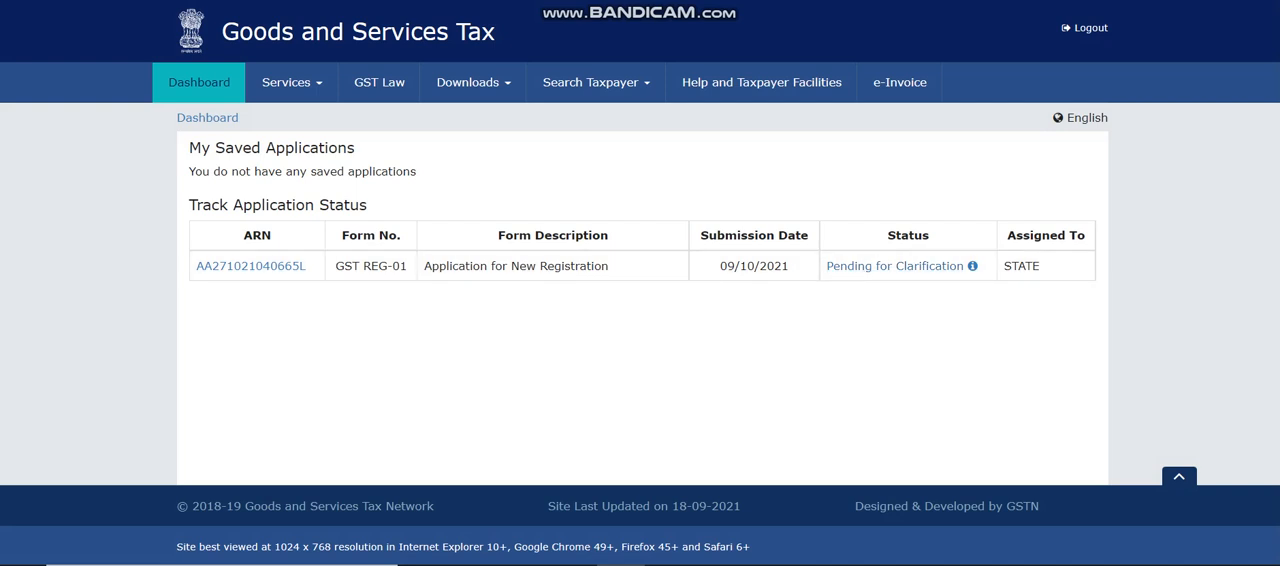
Download the PDF of the GST REG-01 application through its ARN in the application status table.
double_click(1022, 266)
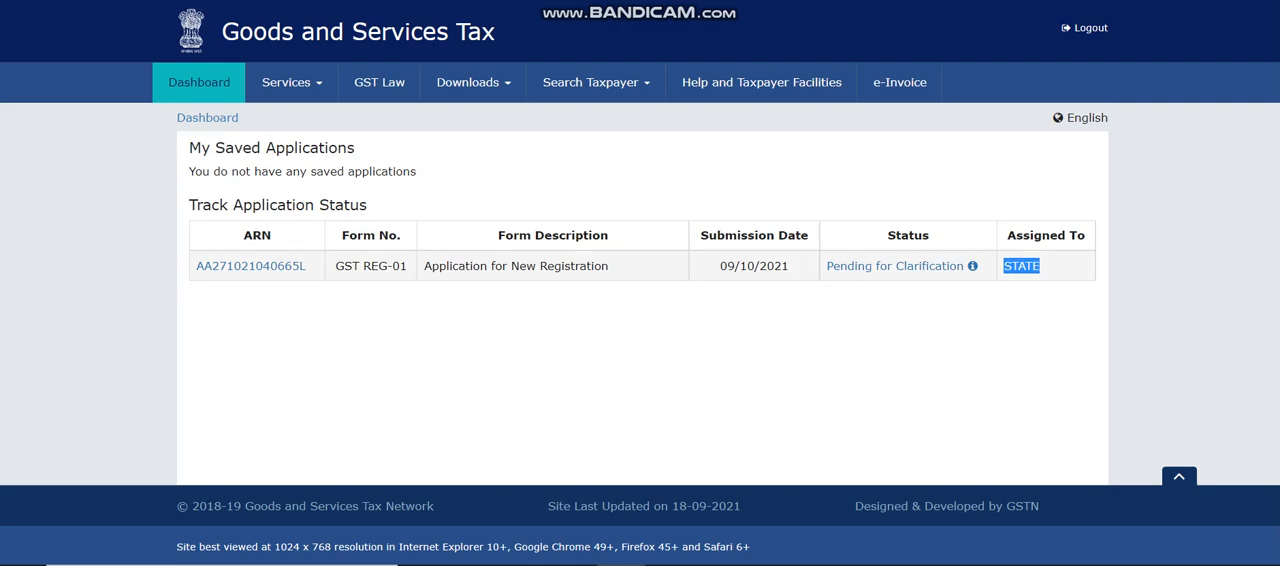
double_click(251, 266)
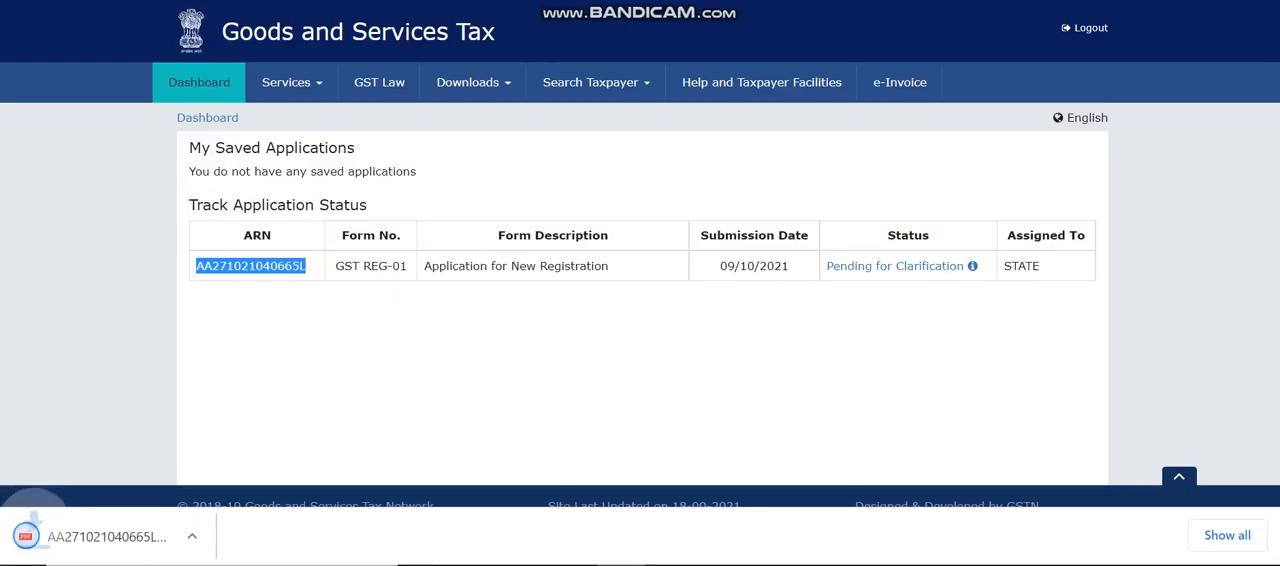
left_click(251, 266)
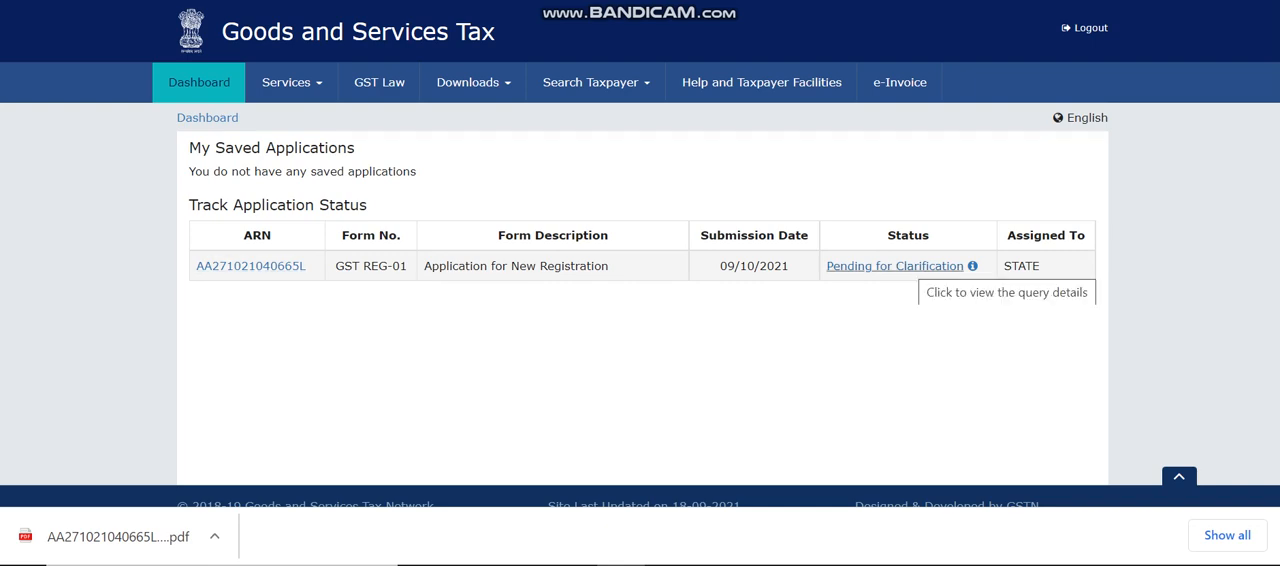
Open the notice behind the Pending for Clarification status and examine the reasons listed and the reply deadline.
left_click(912, 266)
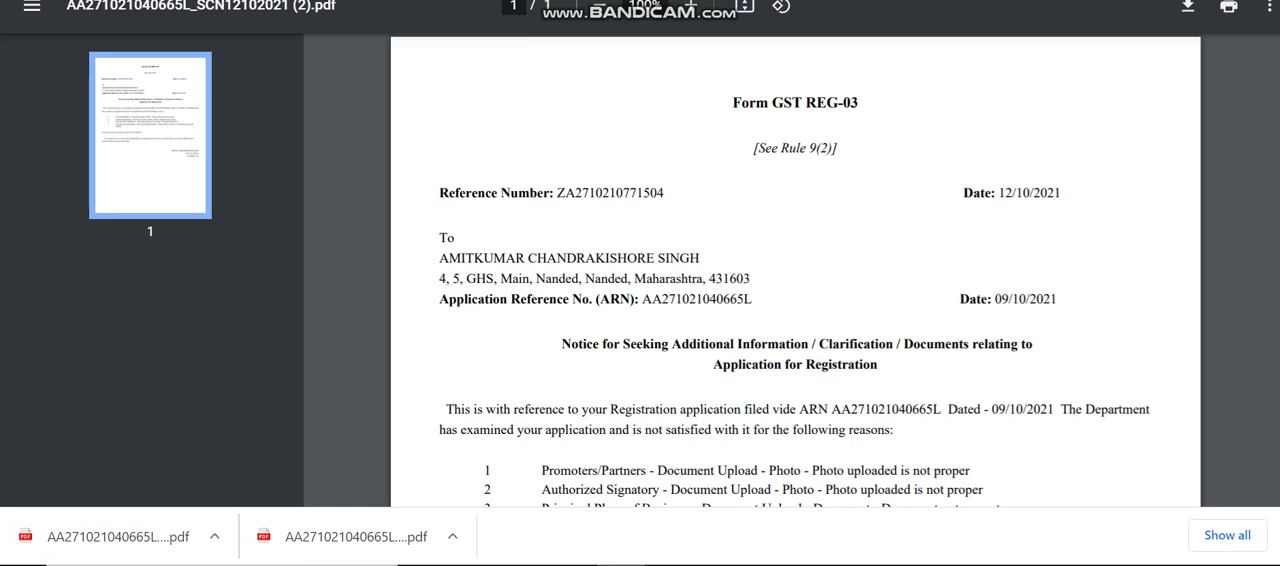
scroll(795, 270, "down", 1)
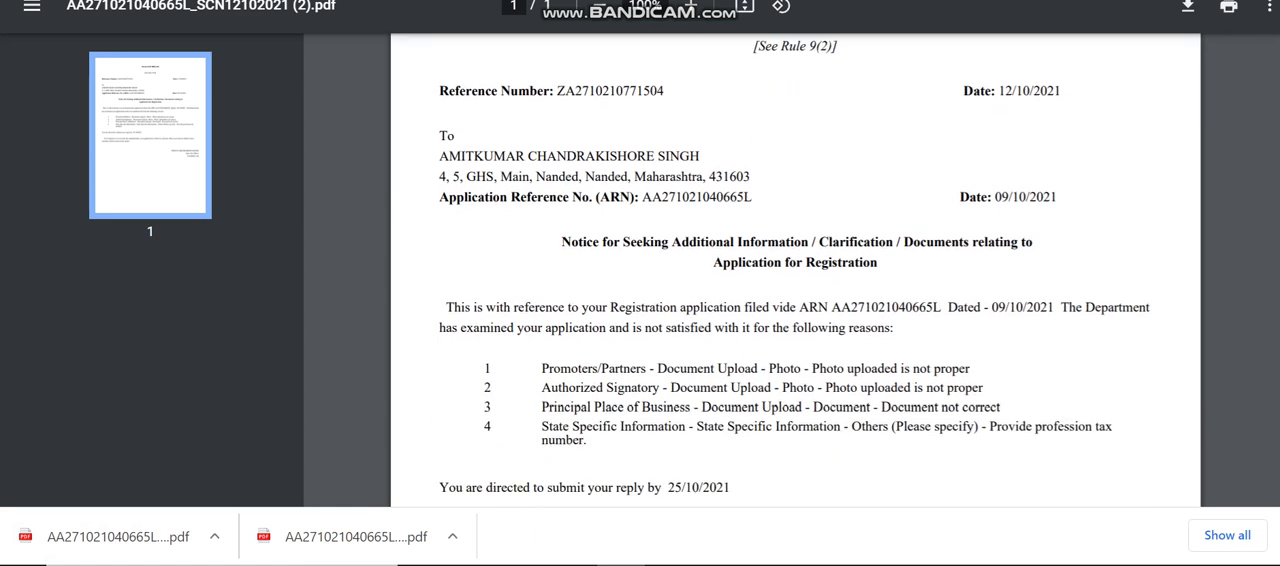
left_click_drag(562, 242, 801, 245)
scroll(801, 245, "down", 1)
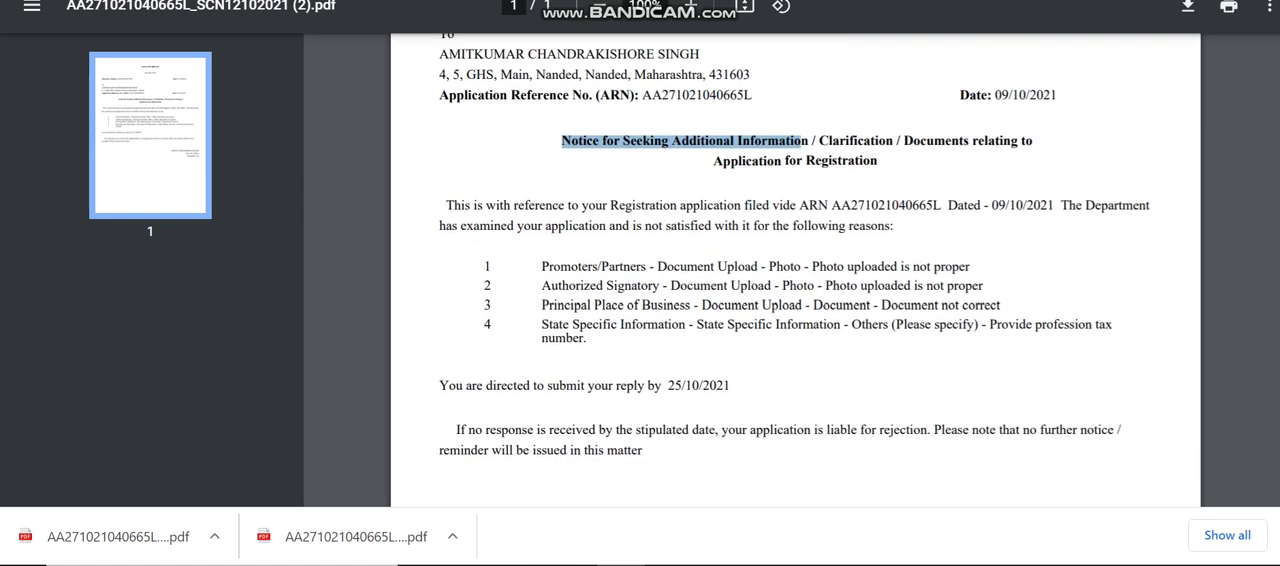
left_click_drag(542, 267, 667, 267)
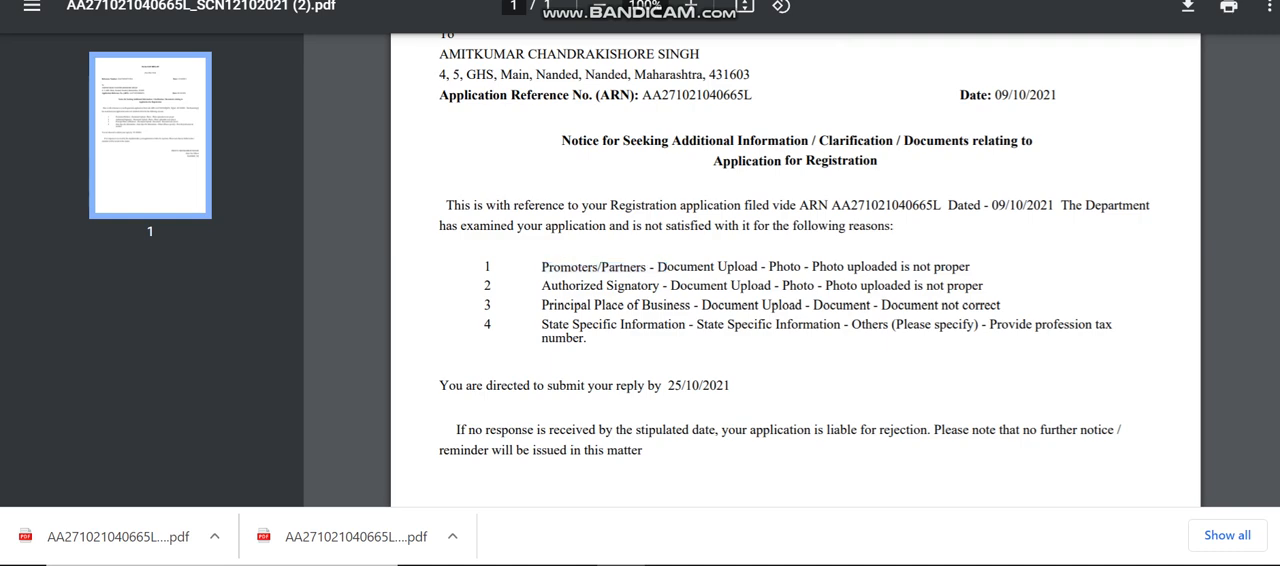
left_click_drag(542, 286, 650, 286)
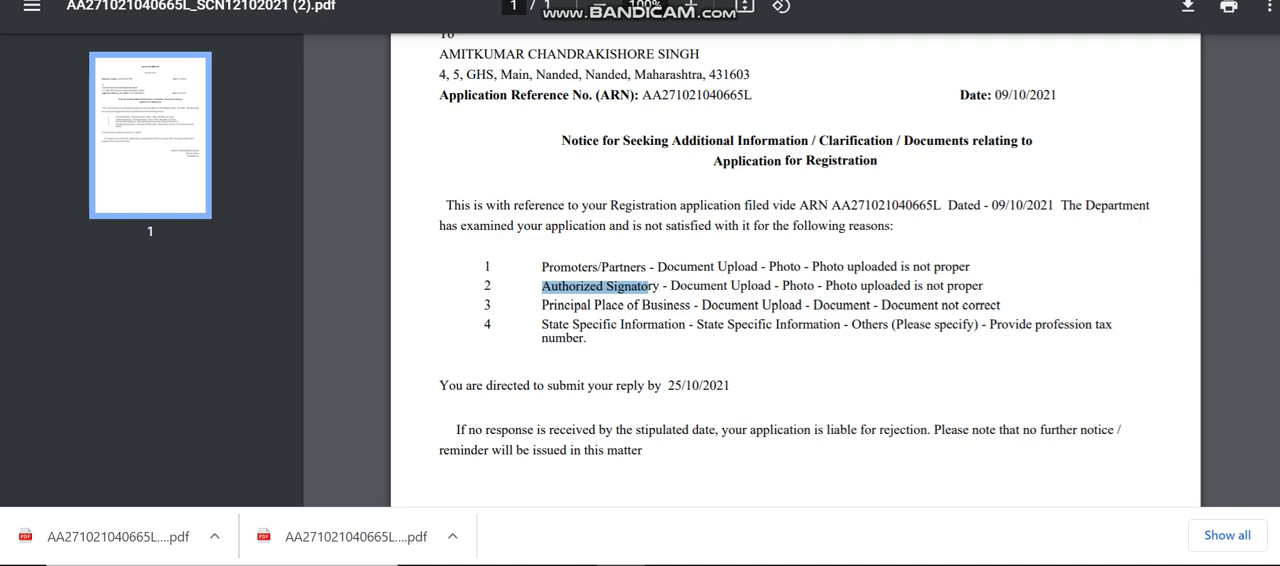
left_click_drag(542, 305, 628, 305)
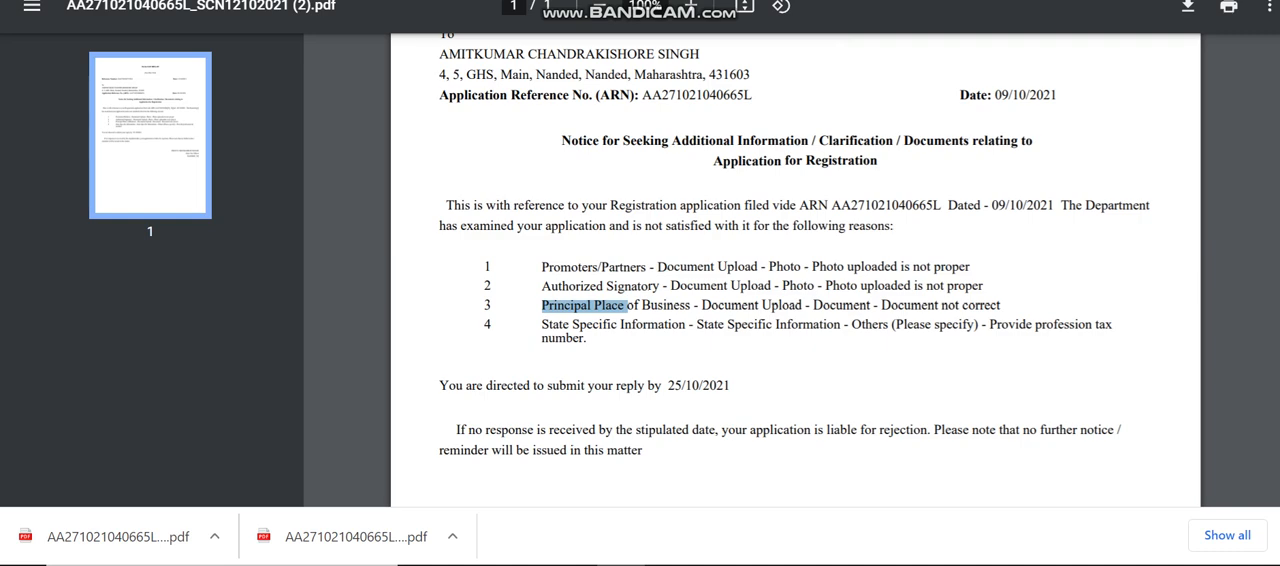
left_click_drag(542, 324, 659, 324)
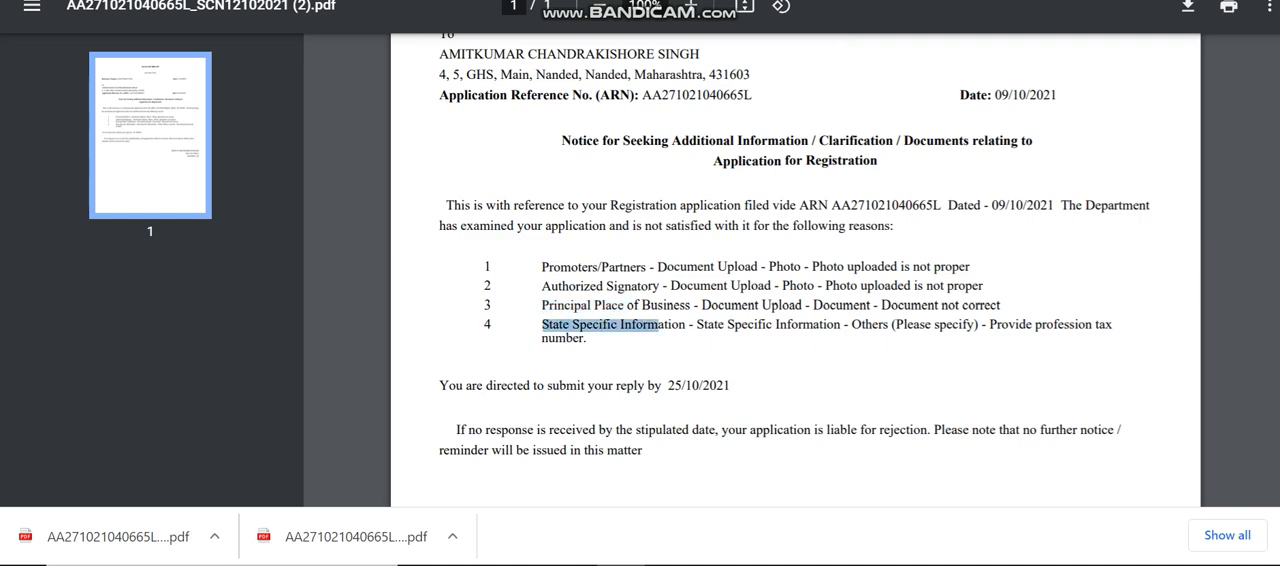
left_click_drag(981, 324, 1111, 324)
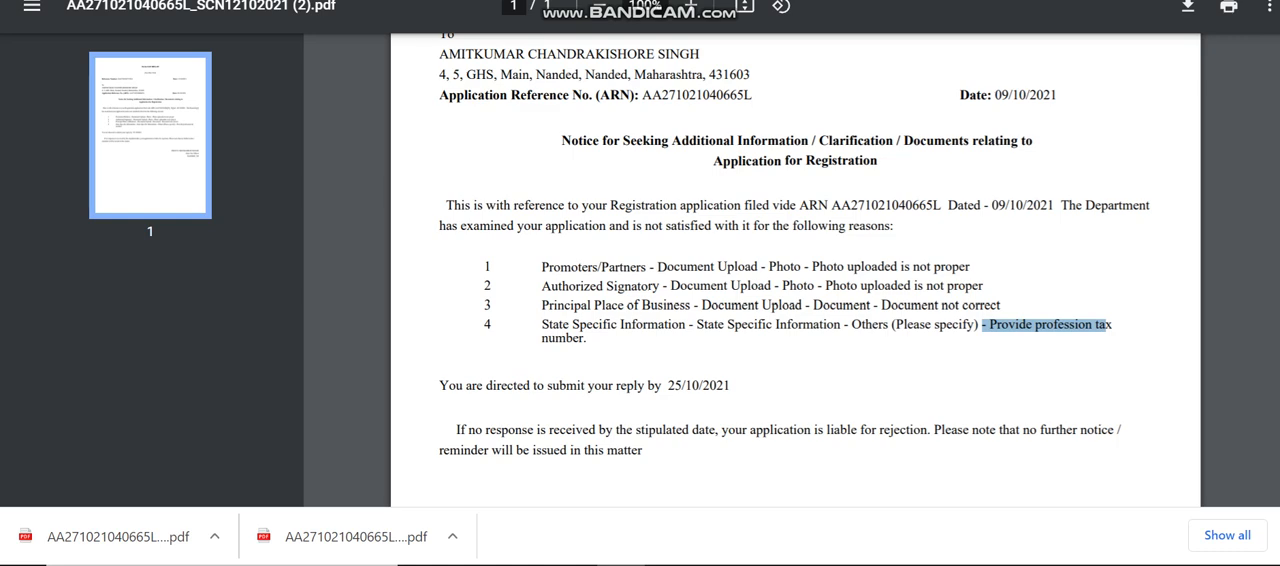
left_click_drag(668, 386, 730, 386)
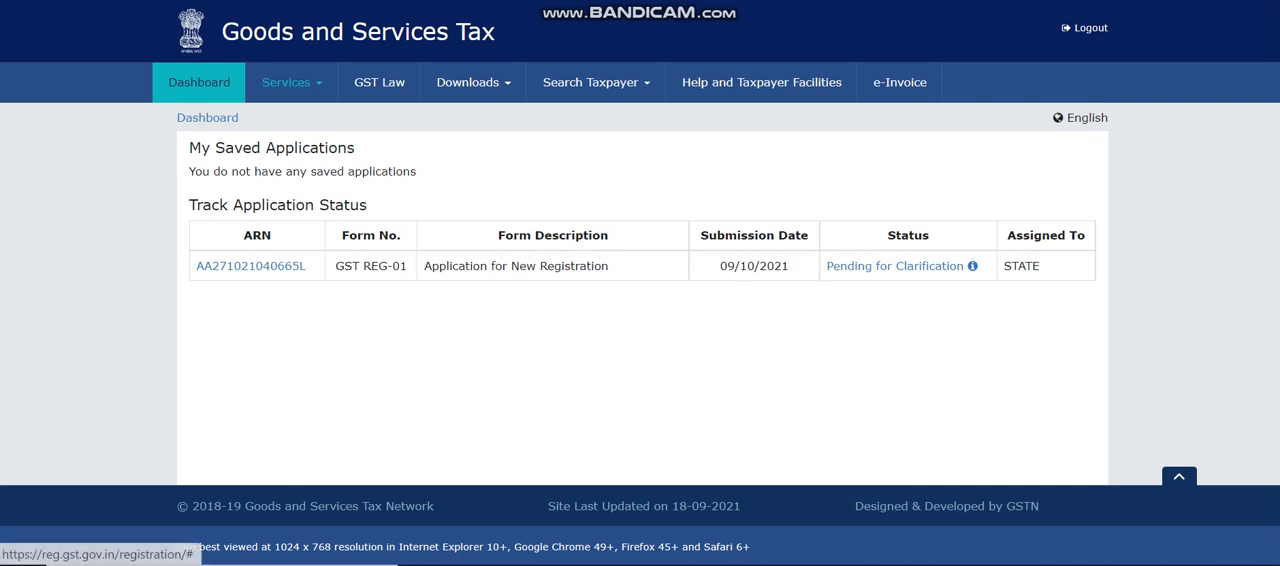
Open the Application for Filing Clarifications on the portal and look up the case by the notice's reference number.
left_click(292, 82)
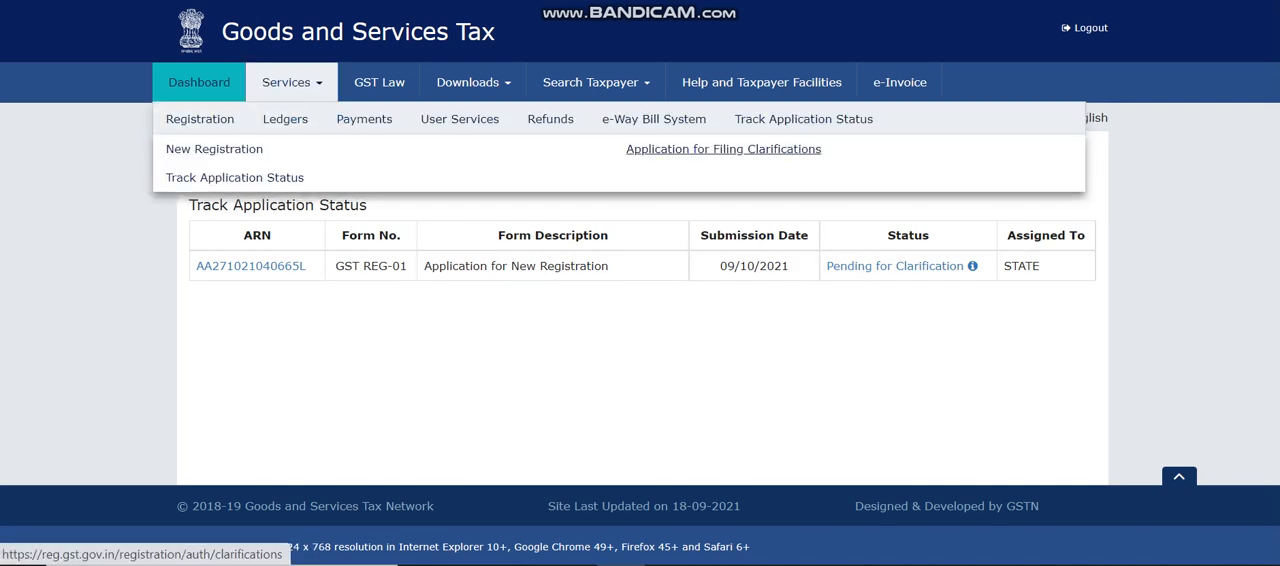
left_click(723, 149)
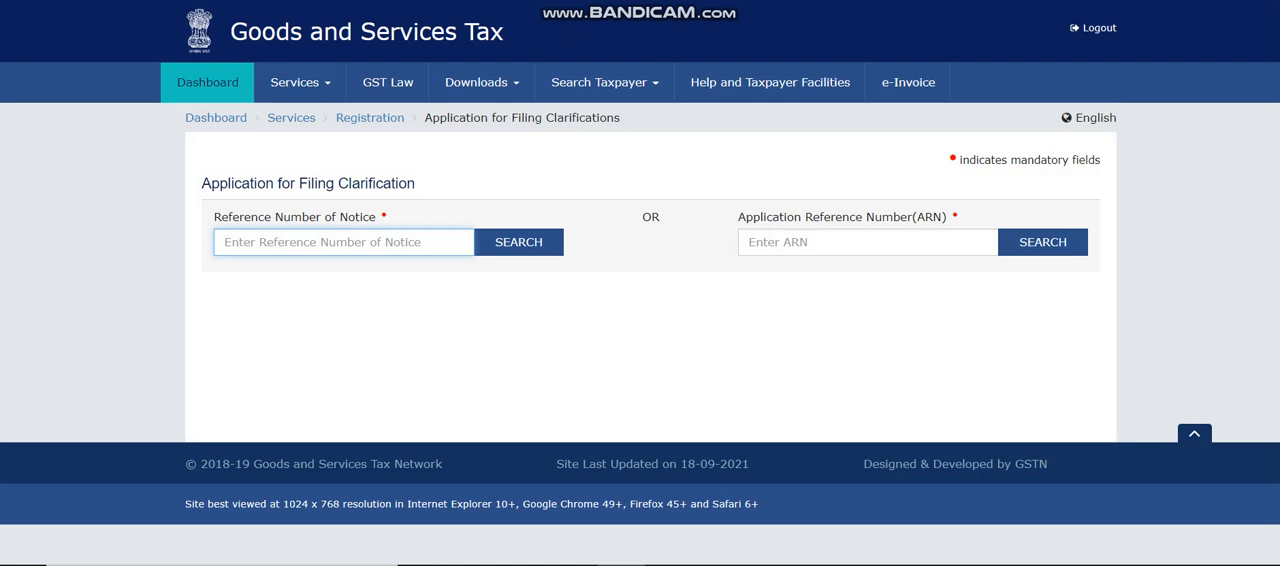
key("ctrl+v")
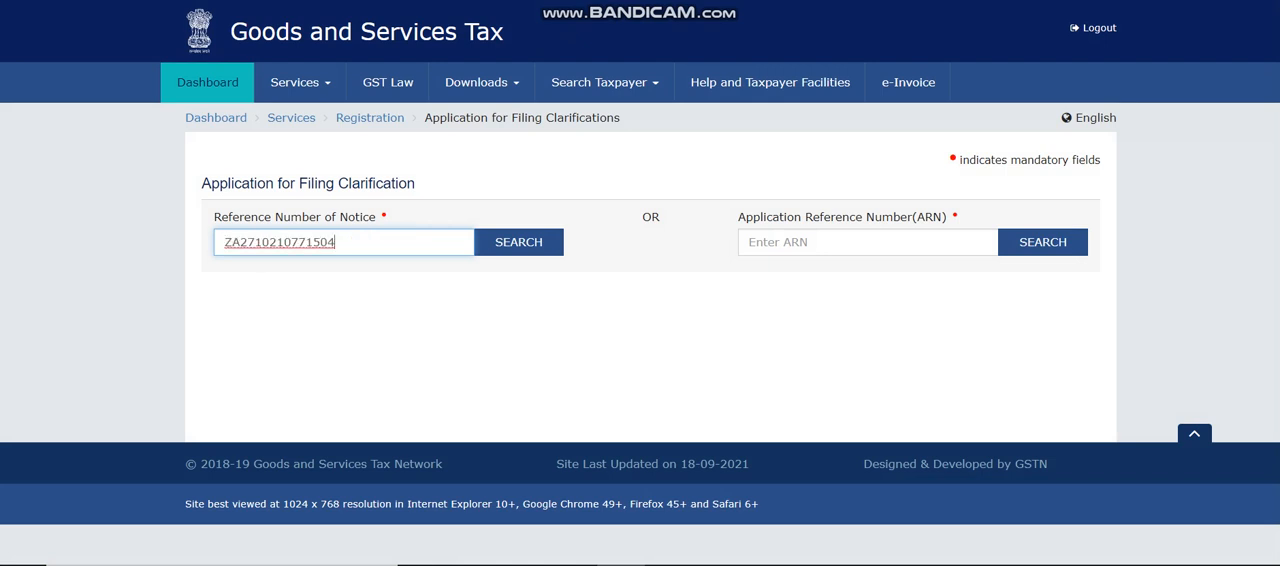
left_click(519, 242)
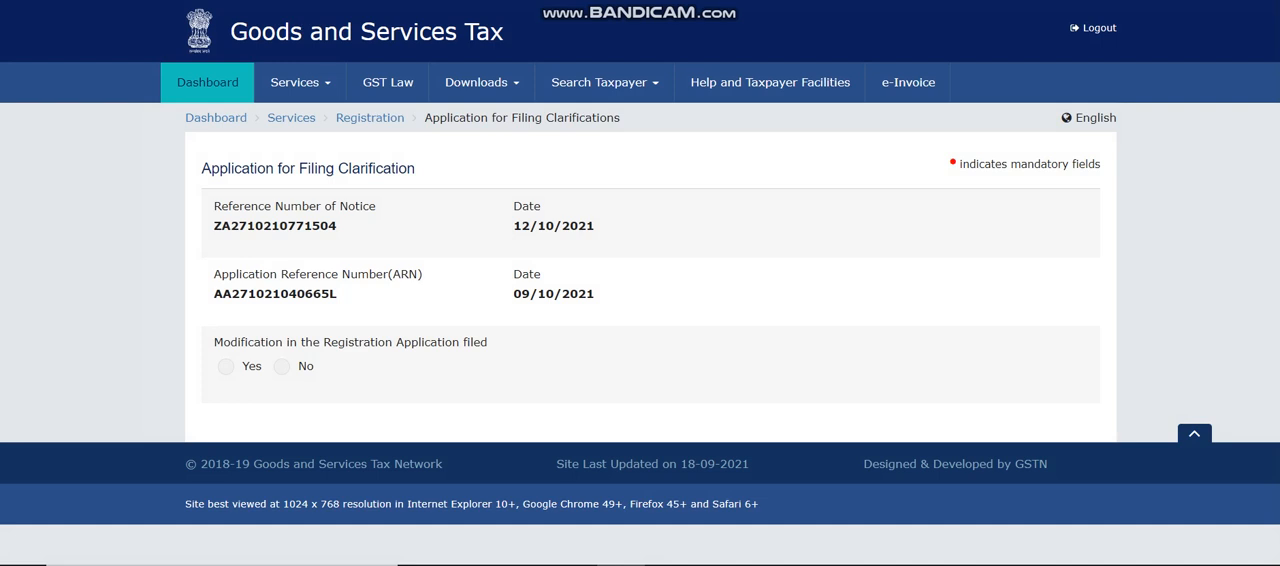
Answer No to Modification in the Registration Application filed and go to the Queries table.
left_click(226, 367)
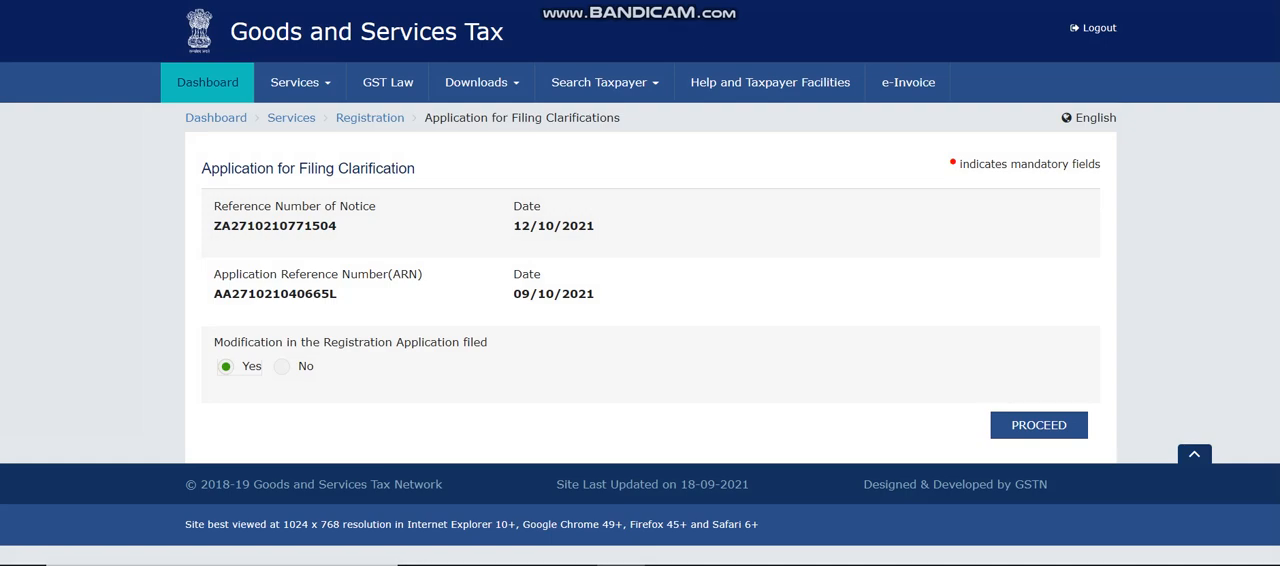
left_click(282, 367)
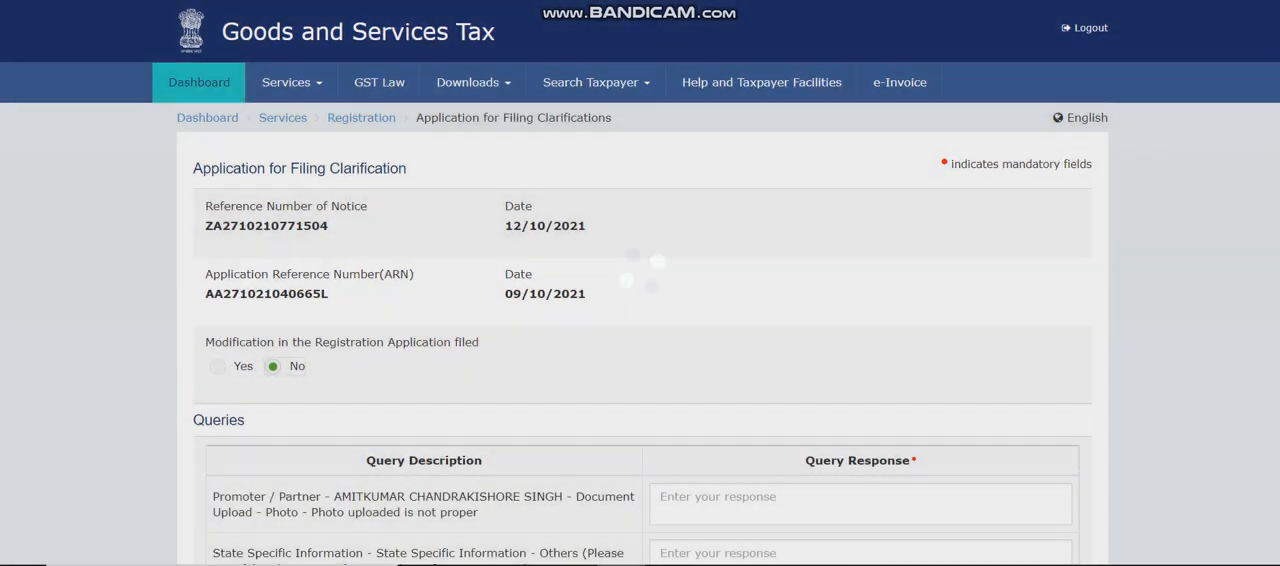
scroll(640, 283, "down", 1)
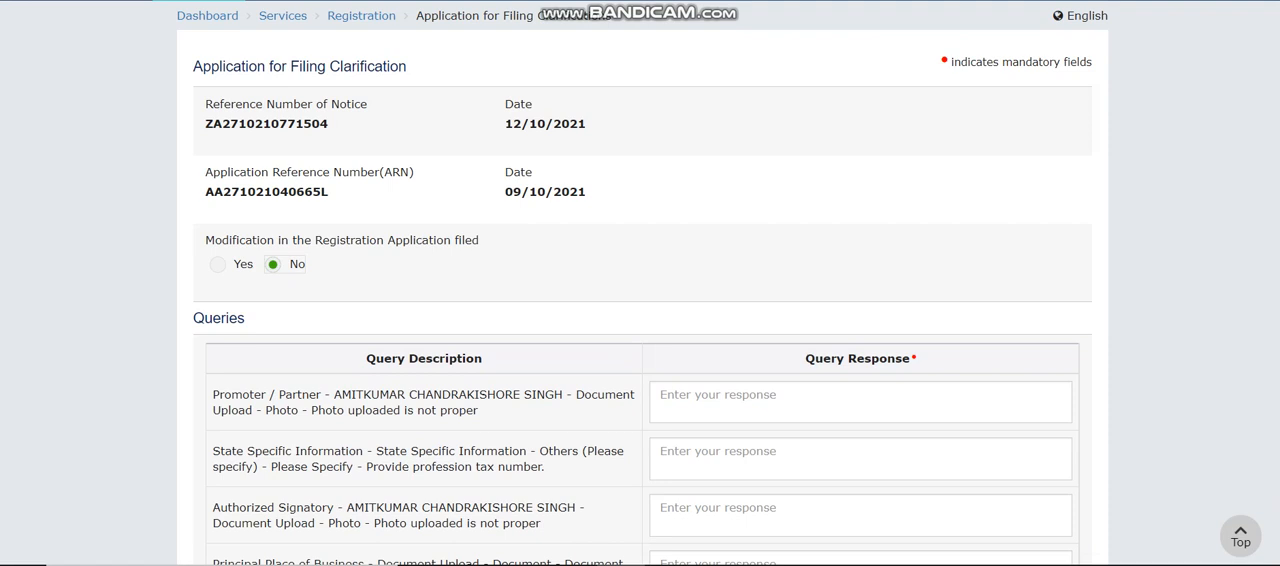
scroll(640, 283, "down", 1)
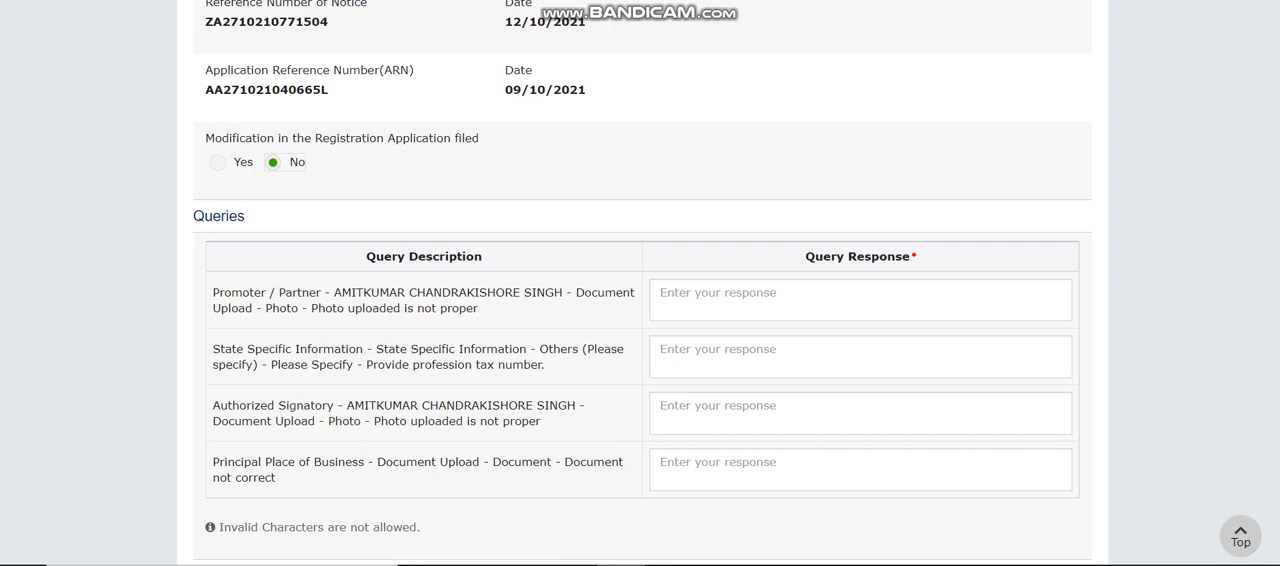
Fill in the four query responses in order with Test1, Test2, Test3 and Test4.
left_click(860, 300)
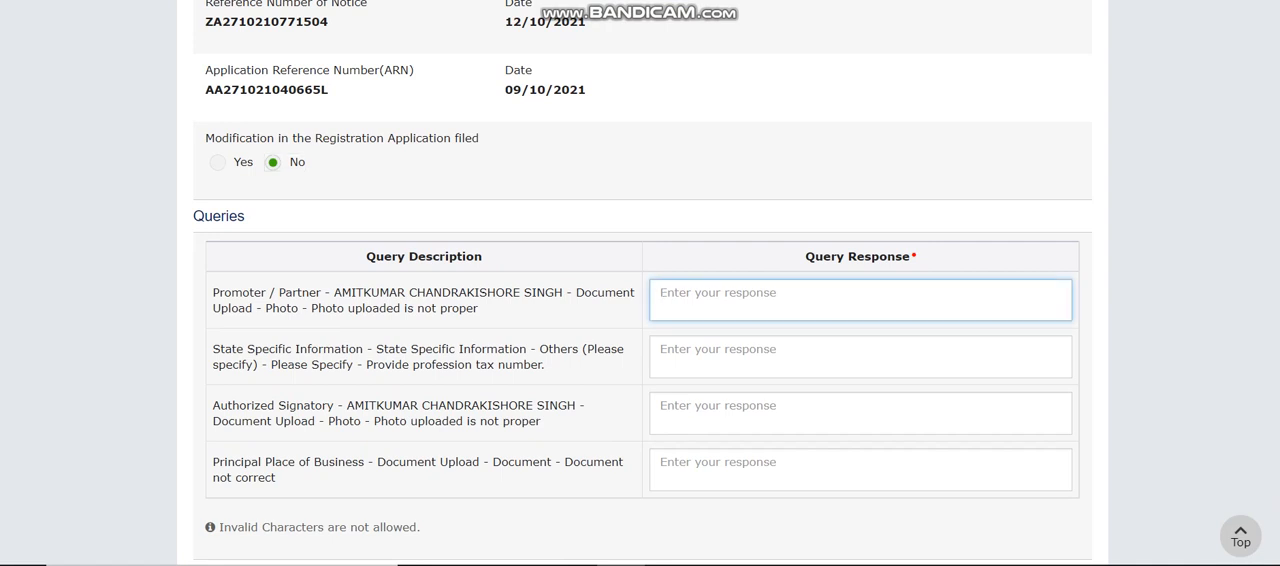
type("Test")
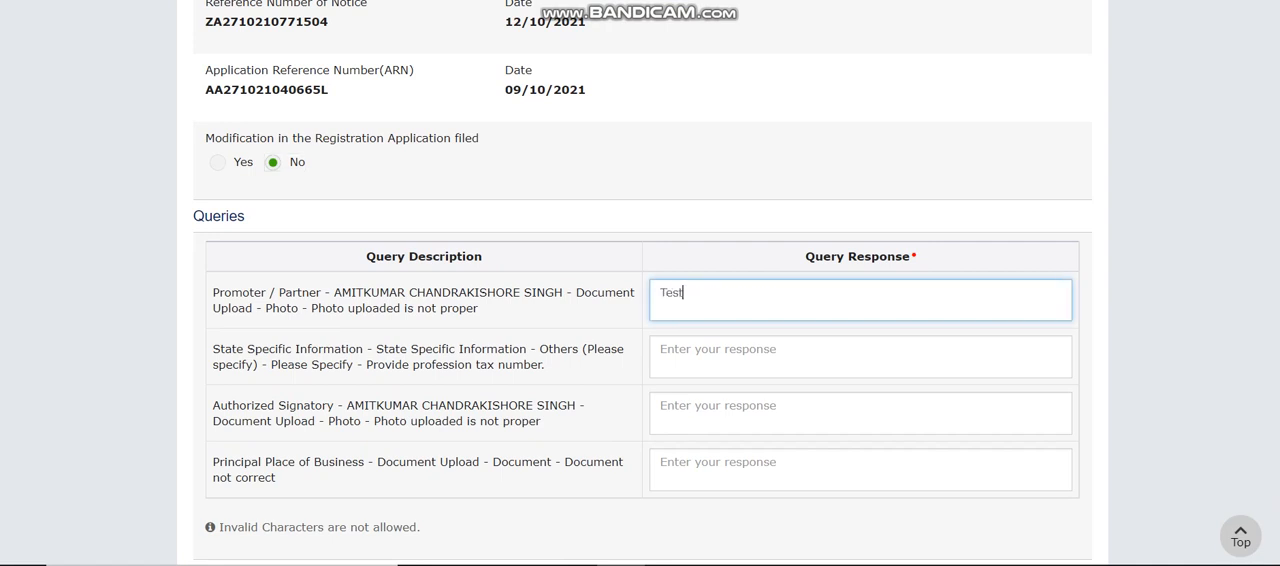
type("1")
left_click(860, 356)
type("Test")
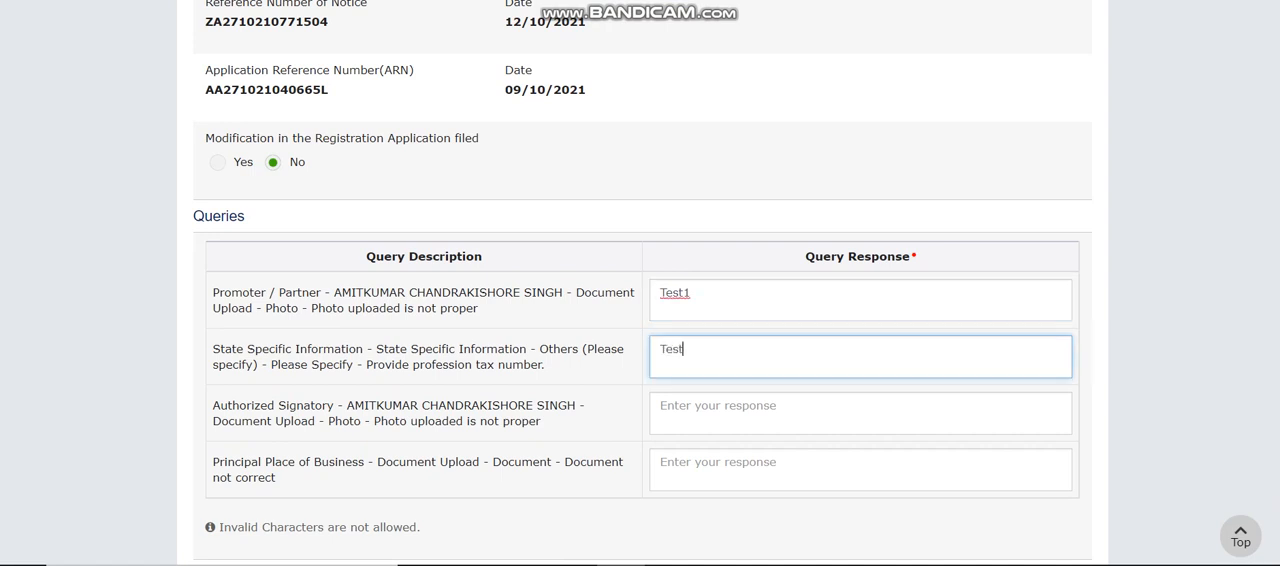
type("2")
left_click(860, 413)
type("Test")
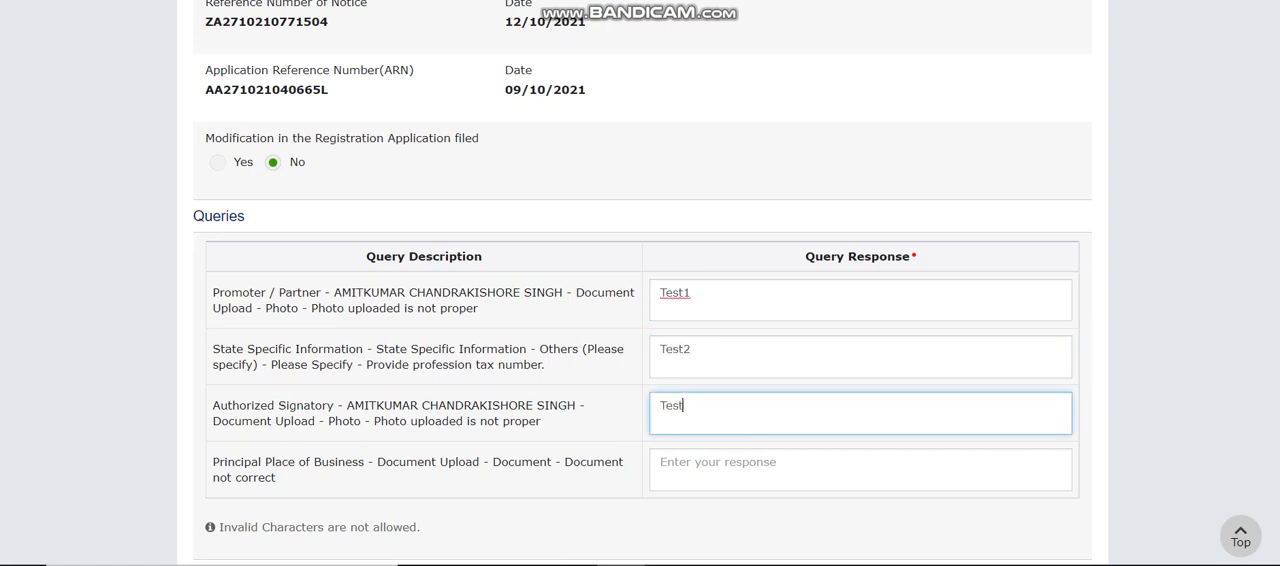
type("3")
key("Tab")
type("Tes")
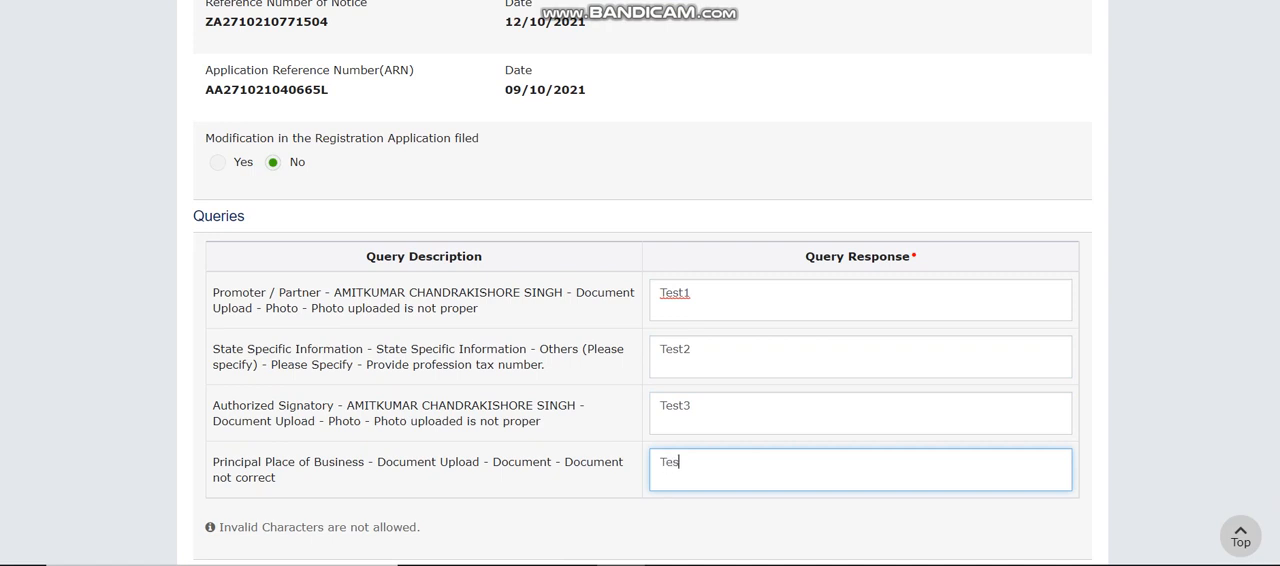
type("t4")
Enter "No response is required" as the Additional Information.
scroll(640, 300, "down", 2)
scroll(640, 300, "down", 1)
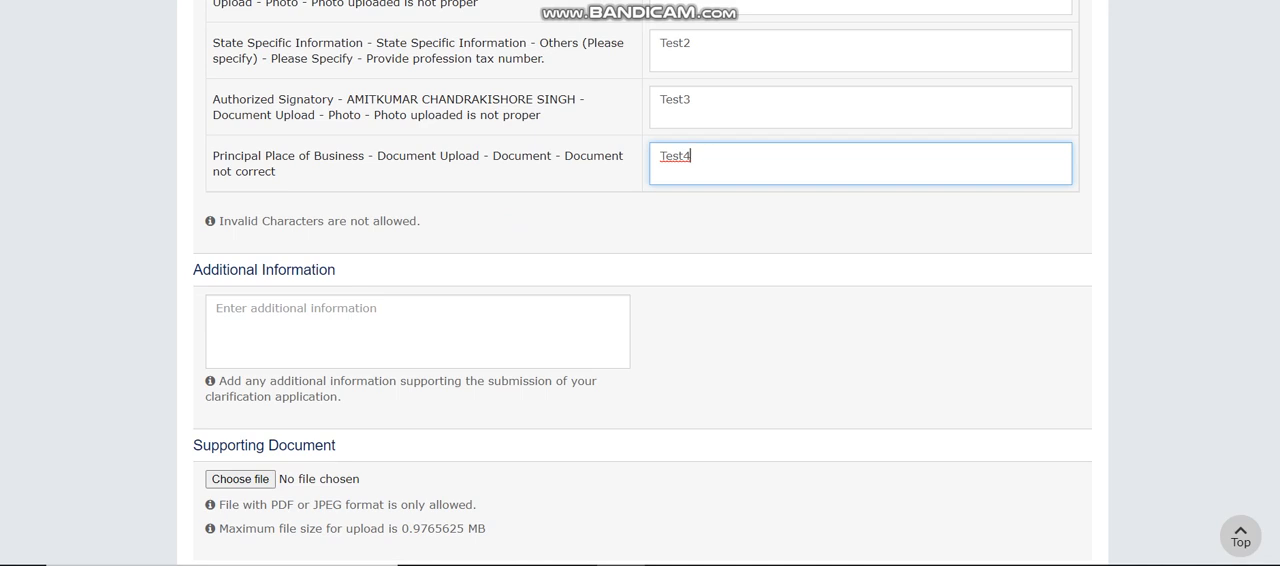
scroll(640, 300, "down", 1)
left_click(417, 229)
type("No ")
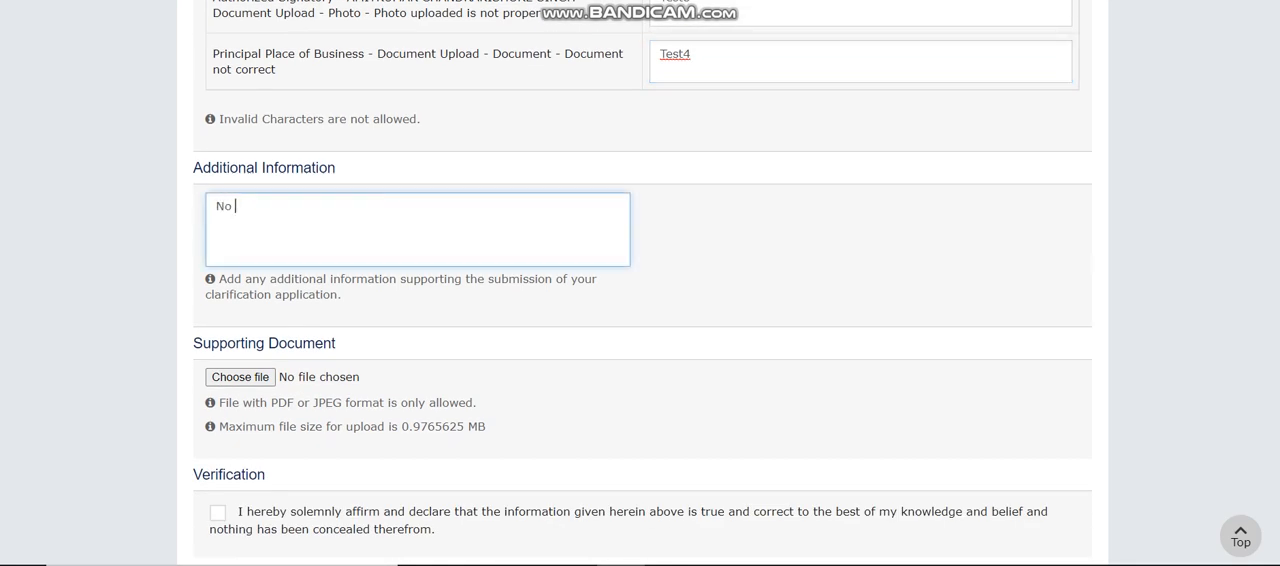
type("response is rwquired")
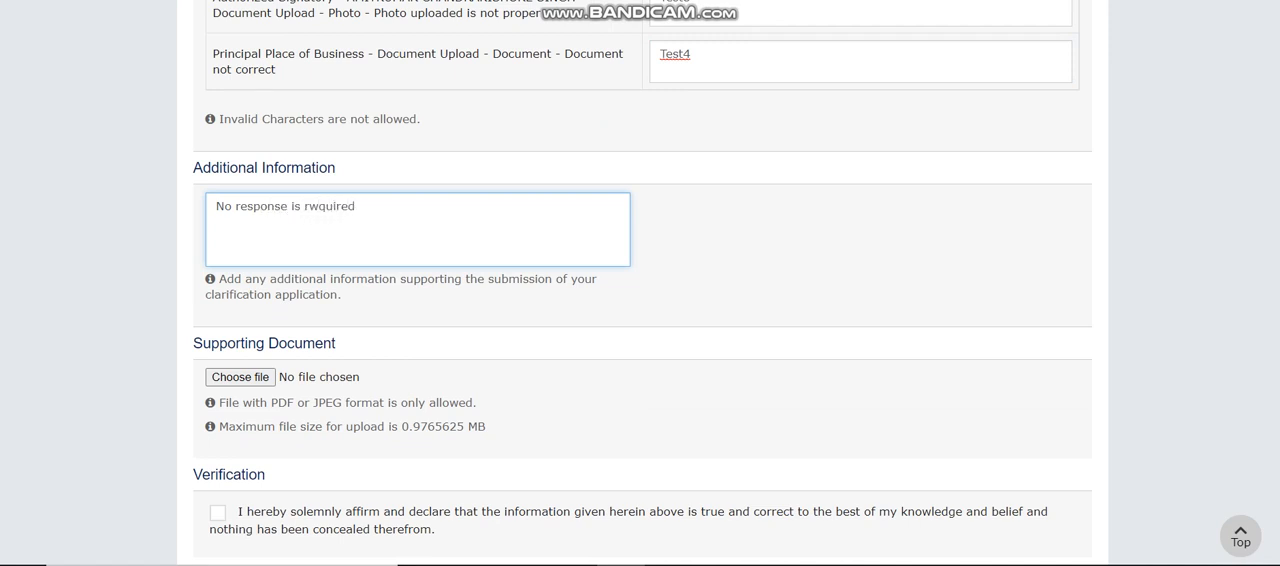
key("BackSpace")
type("e")
Upload the Pic image file from the Desktop as the Supporting Document.
scroll(642, 282, "down", 1)
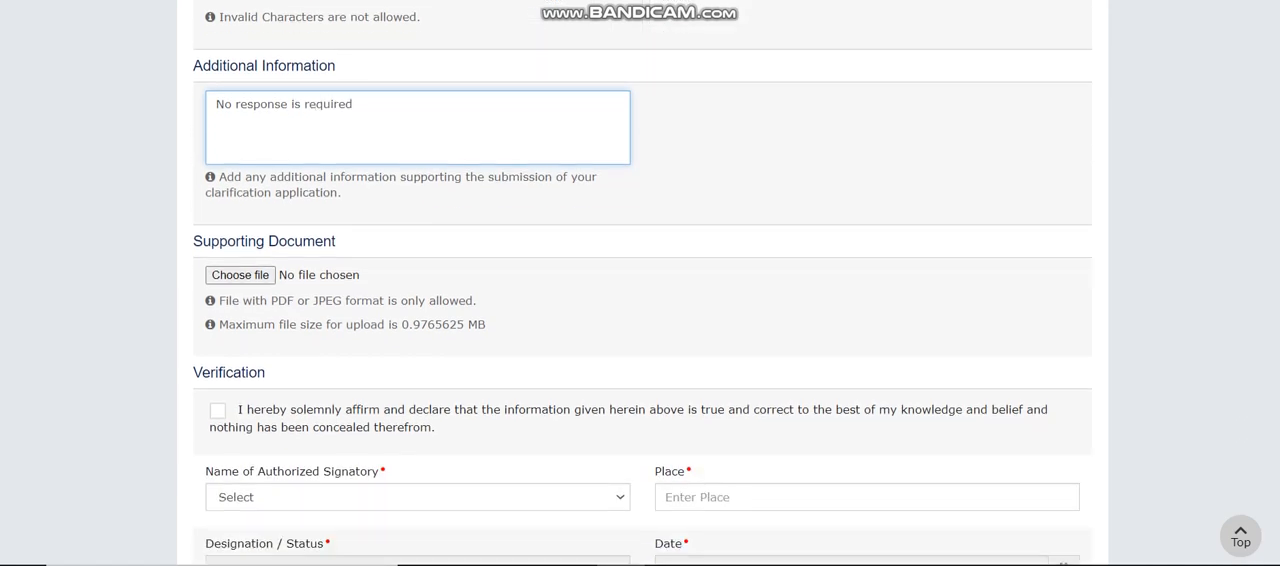
left_click(240, 275)
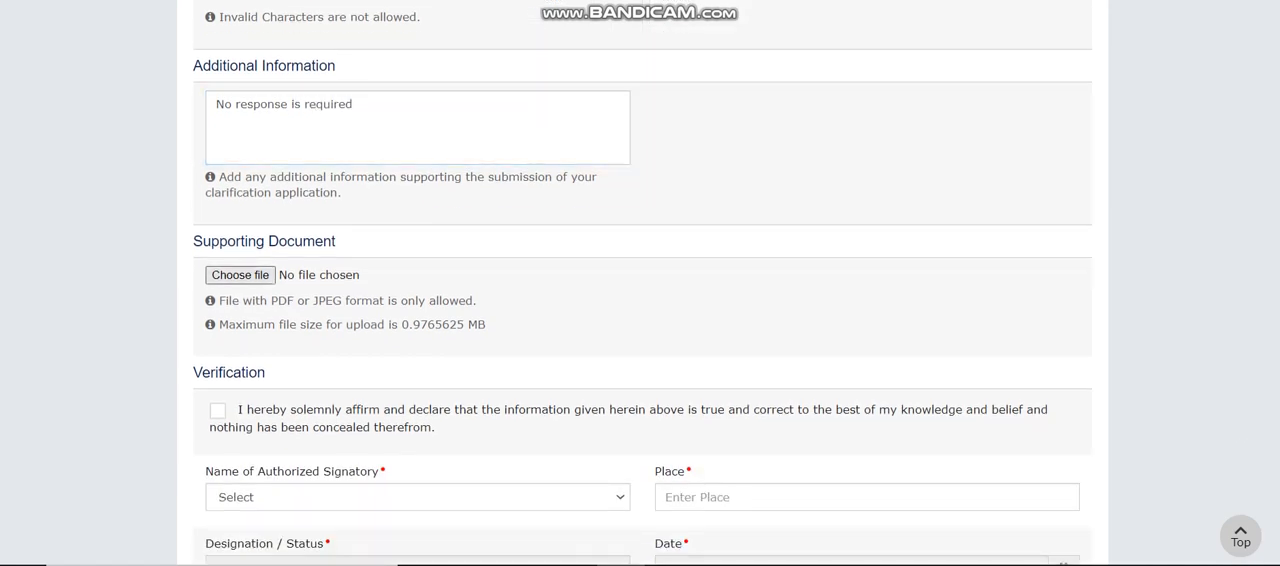
scroll(400, 150, "down", 6)
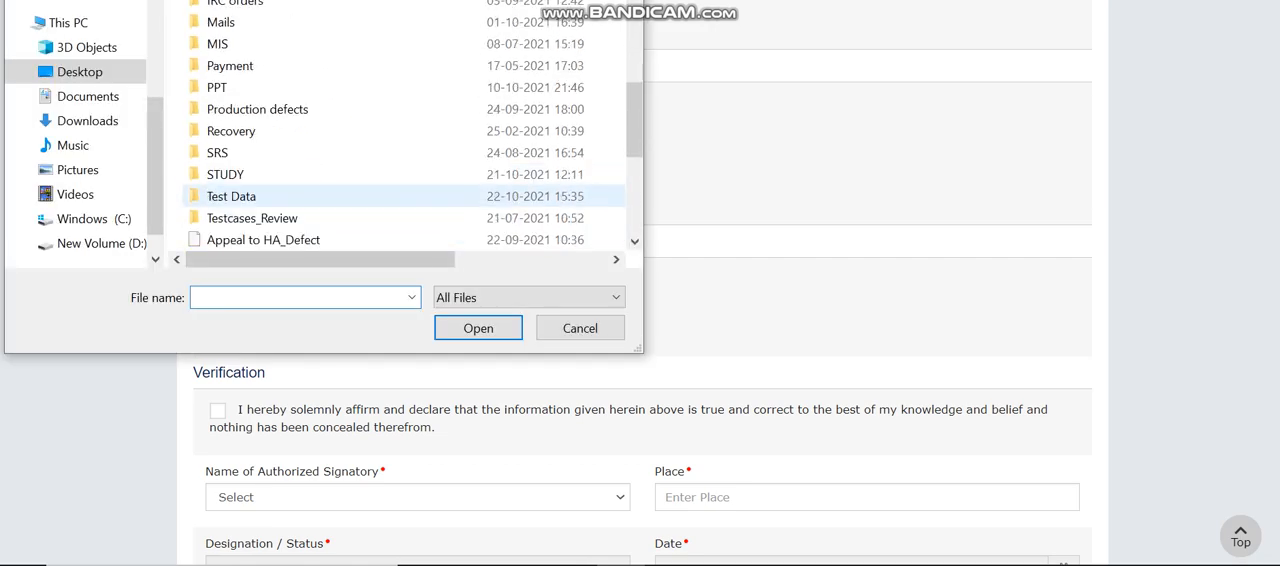
scroll(400, 150, "down", 4)
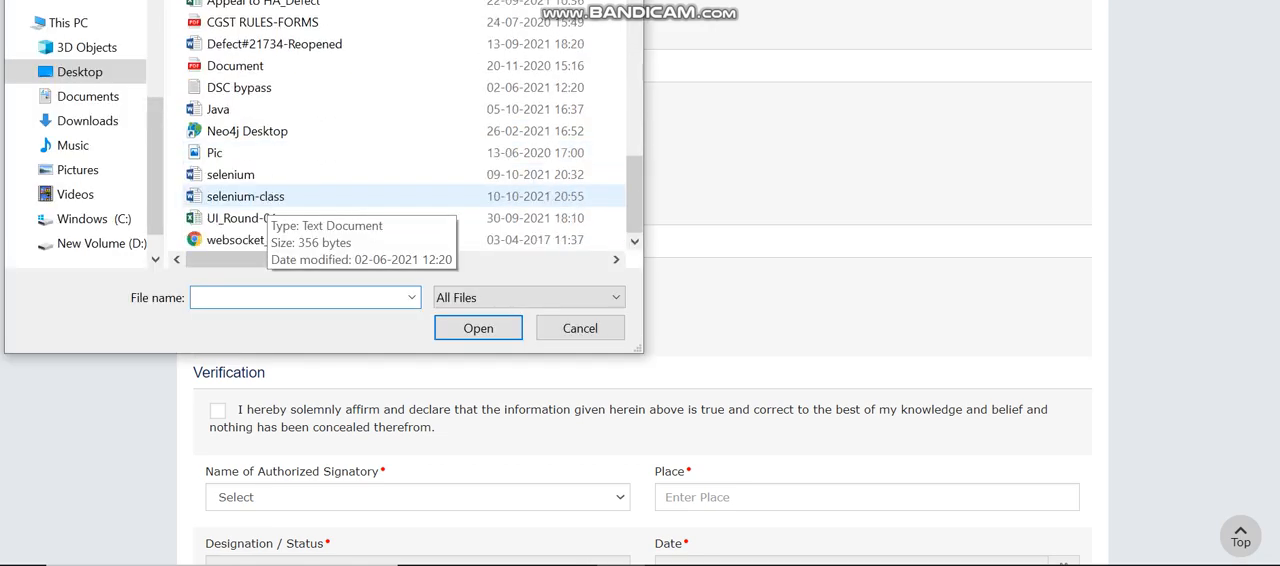
left_click(215, 152)
left_click(478, 328)
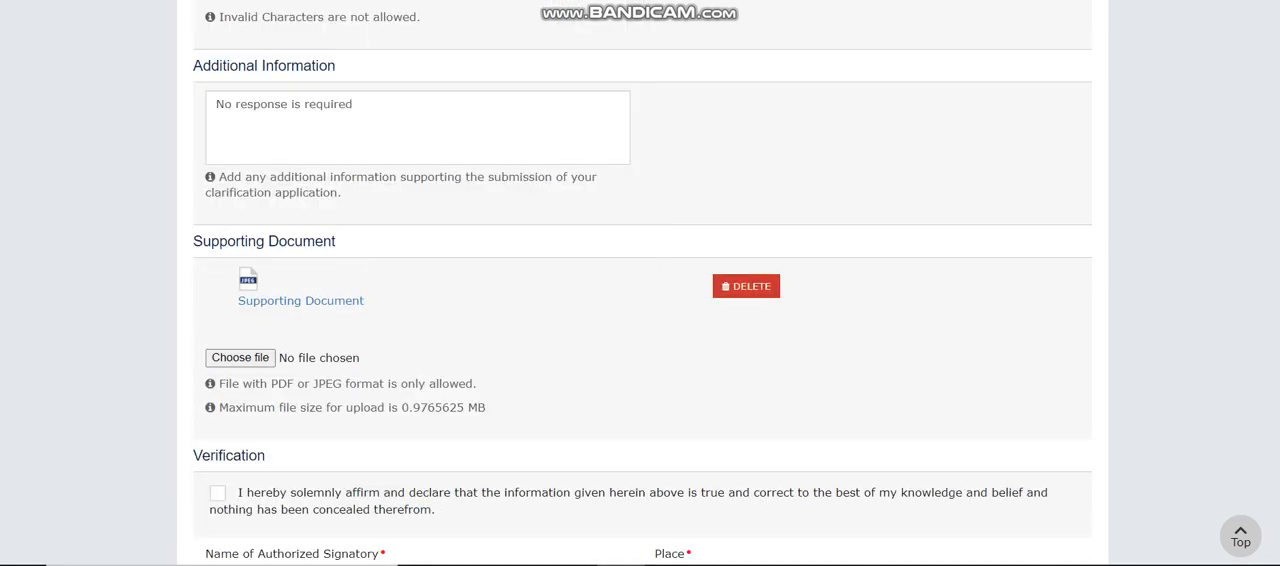
Accept the verification declaration, select the authorized signatory, set the Place to Nanded and save the application.
scroll(640, 300, "down", 2)
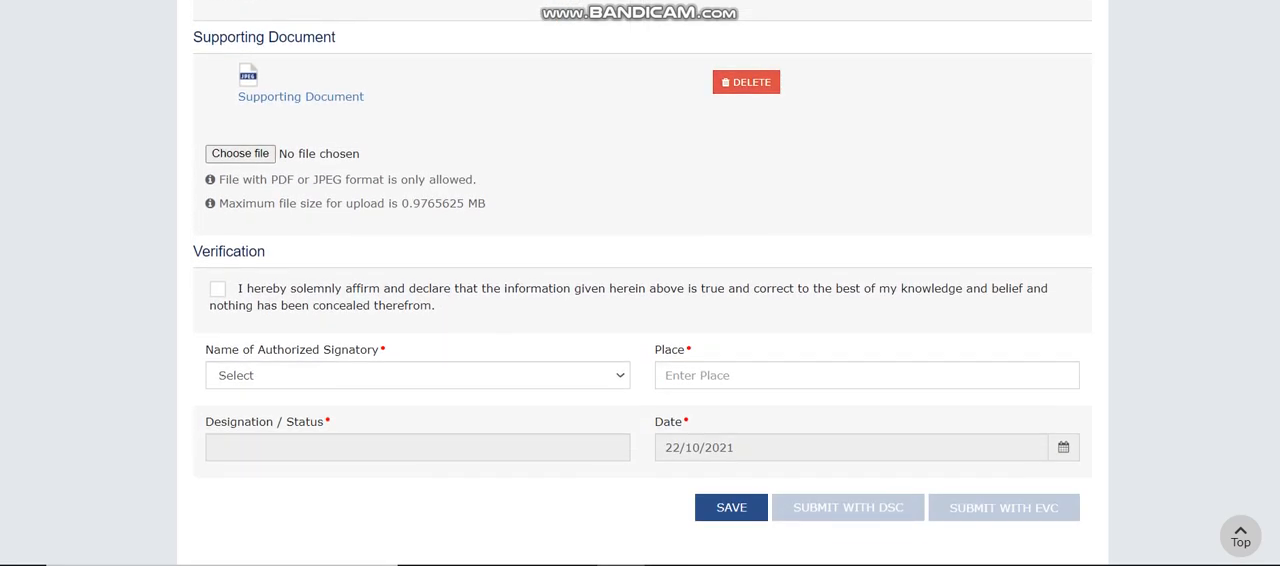
left_click(217, 288)
left_click(418, 376)
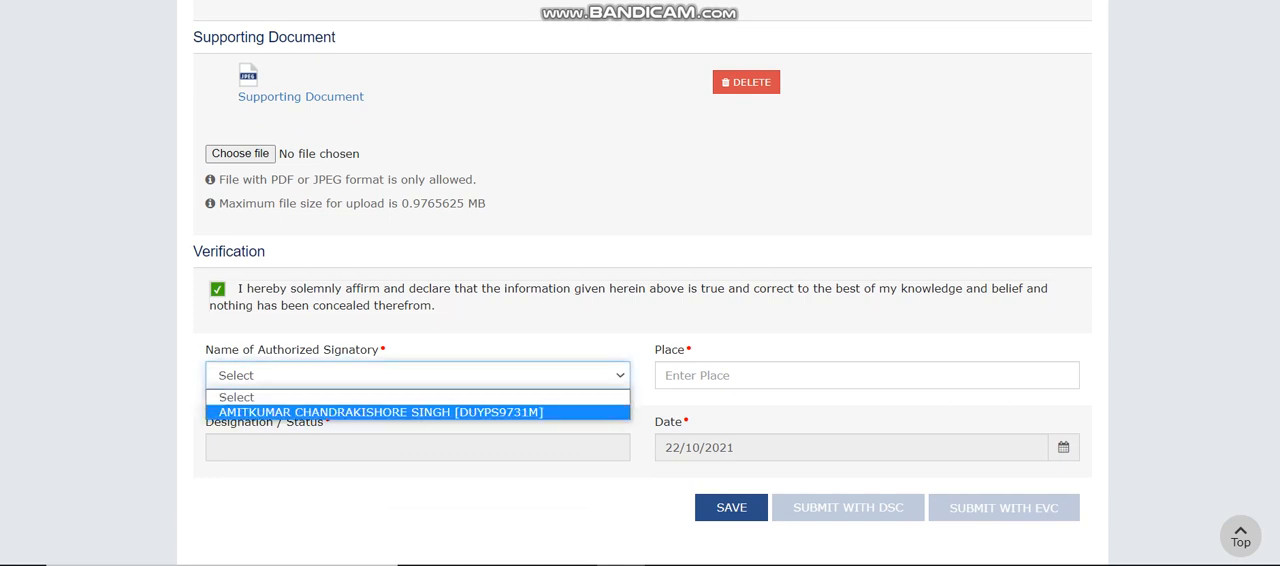
left_click(400, 411)
left_click(867, 376)
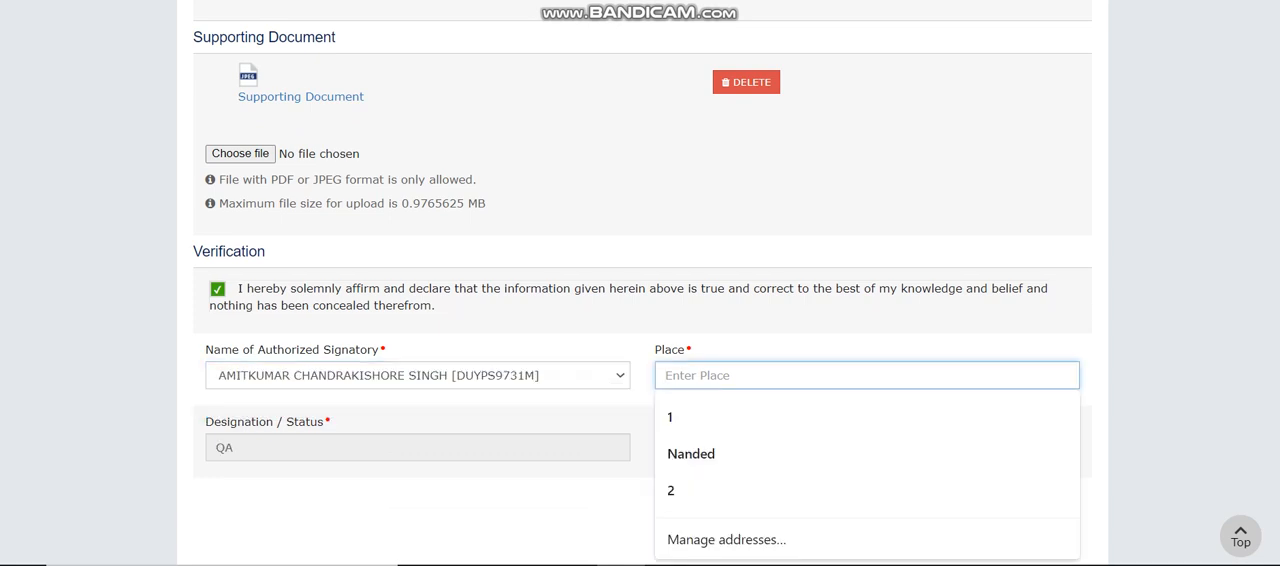
type("Nanded")
key("Down")
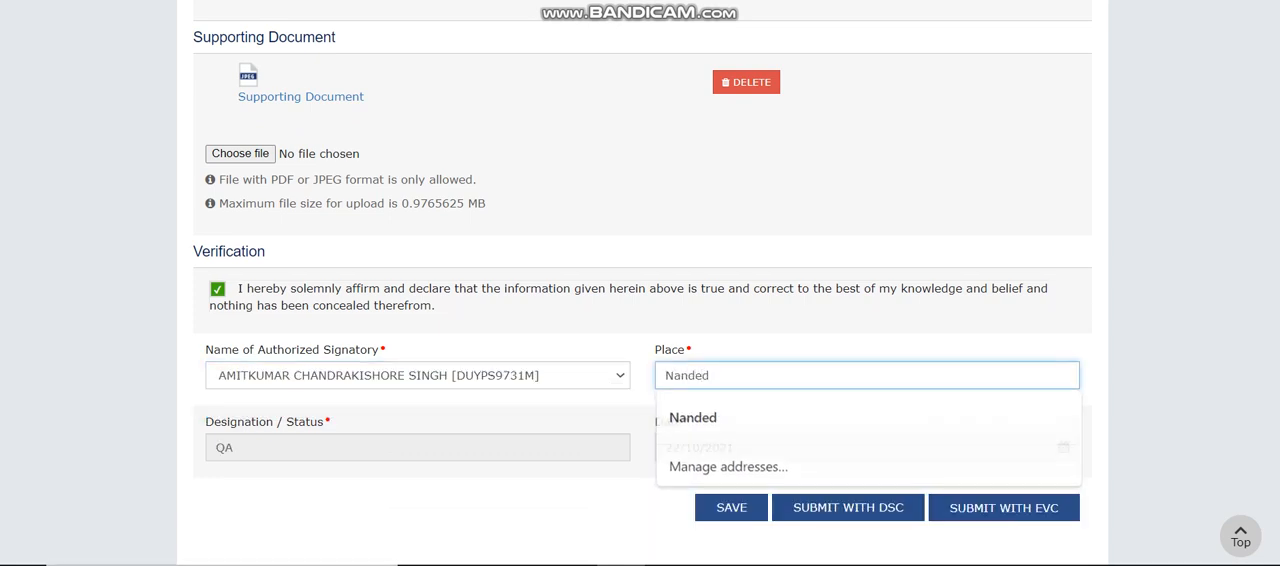
key("Return")
left_click(731, 508)
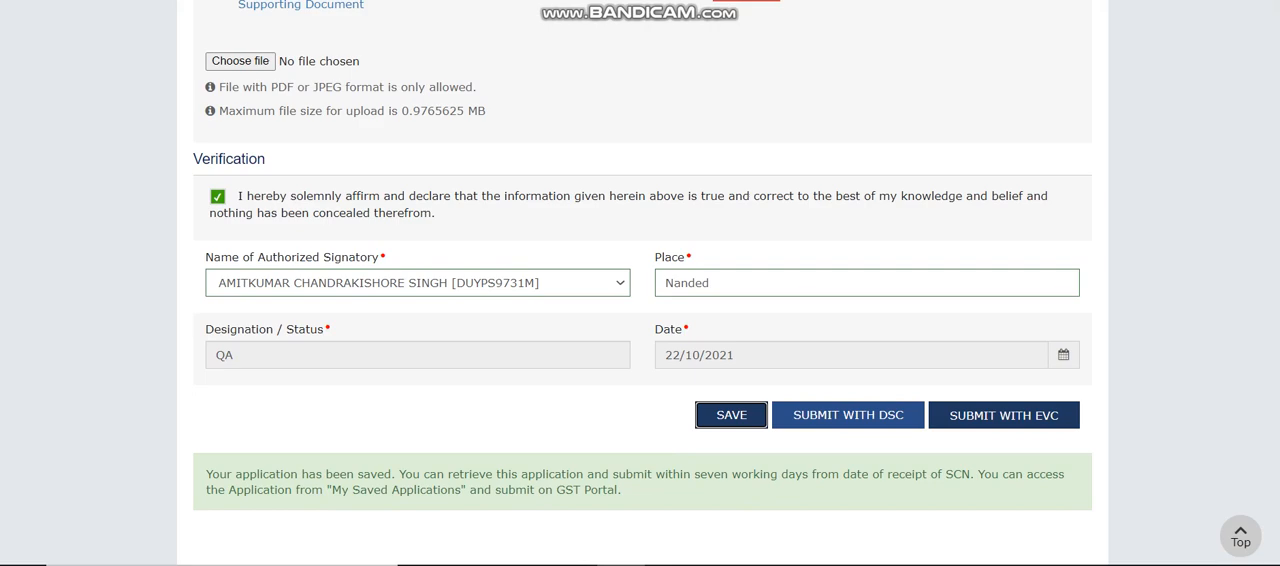
Start submission with EVC, then switch to Gmail and copy the one-time password from the EVC signature e-mail.
left_click(1003, 415)
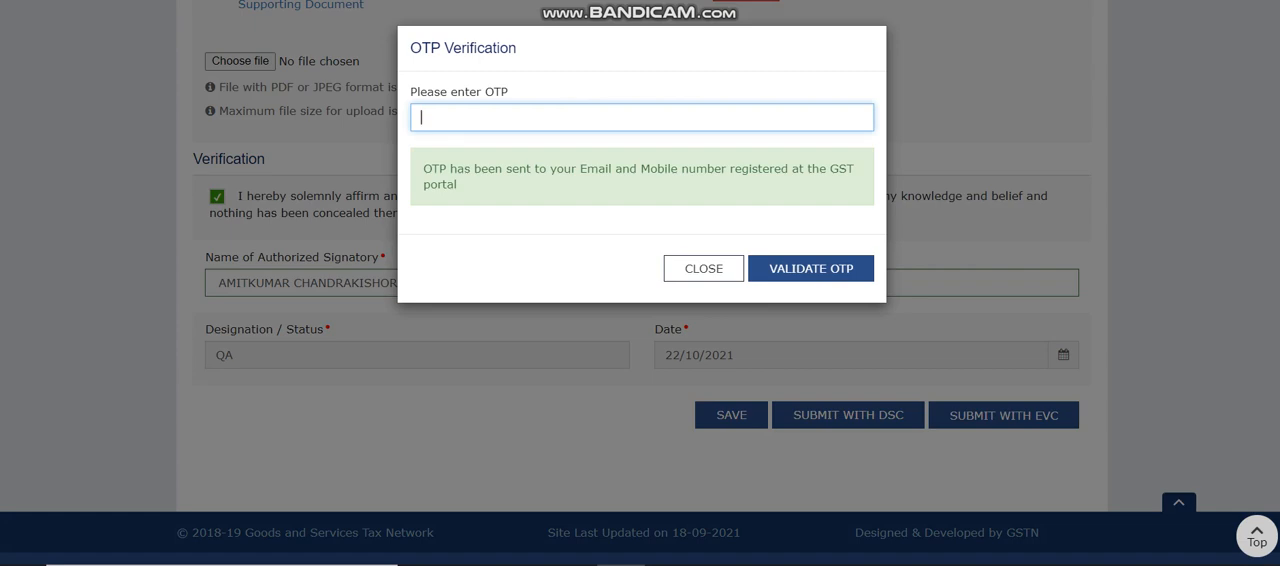
key("ctrl+Tab")
left_click(60, 96)
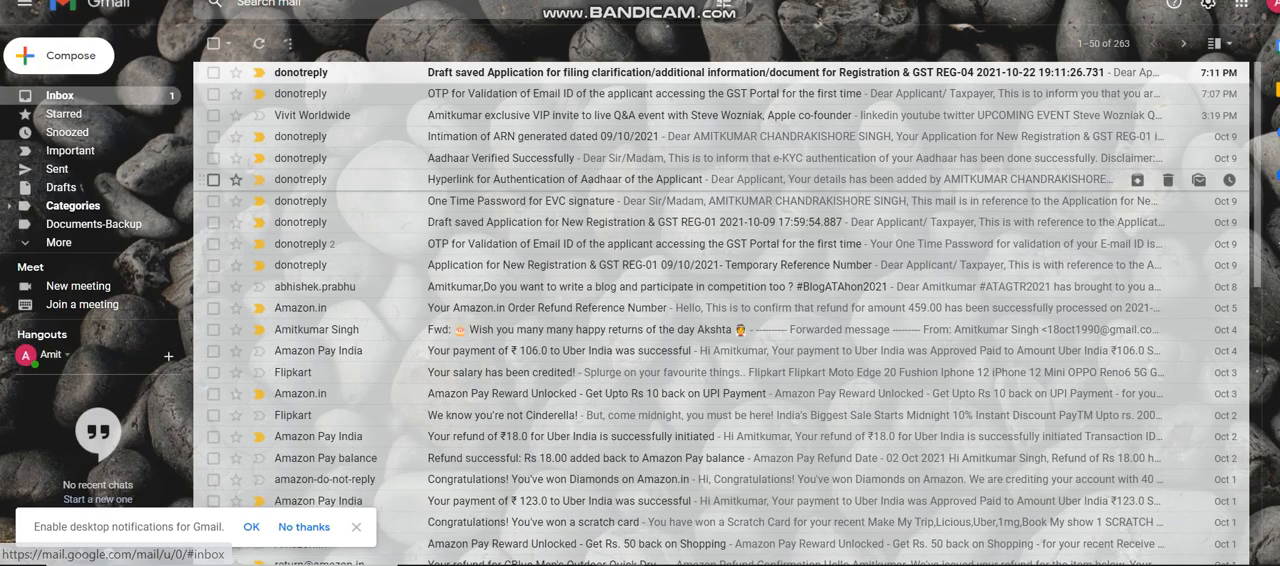
left_click(520, 71)
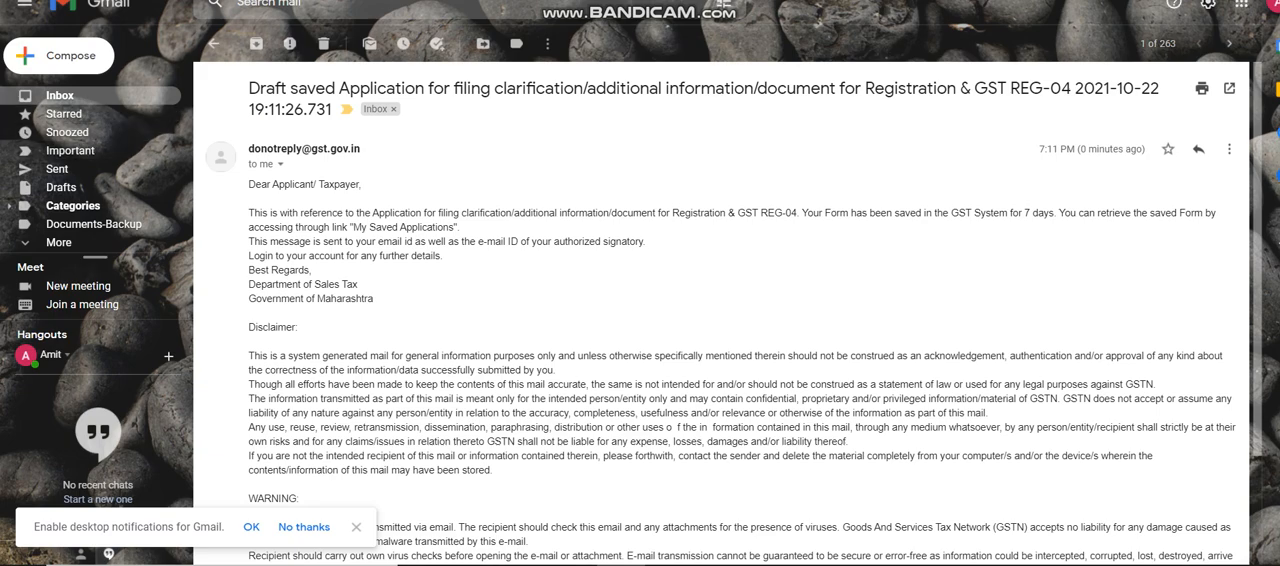
left_click(60, 95)
left_click(520, 72)
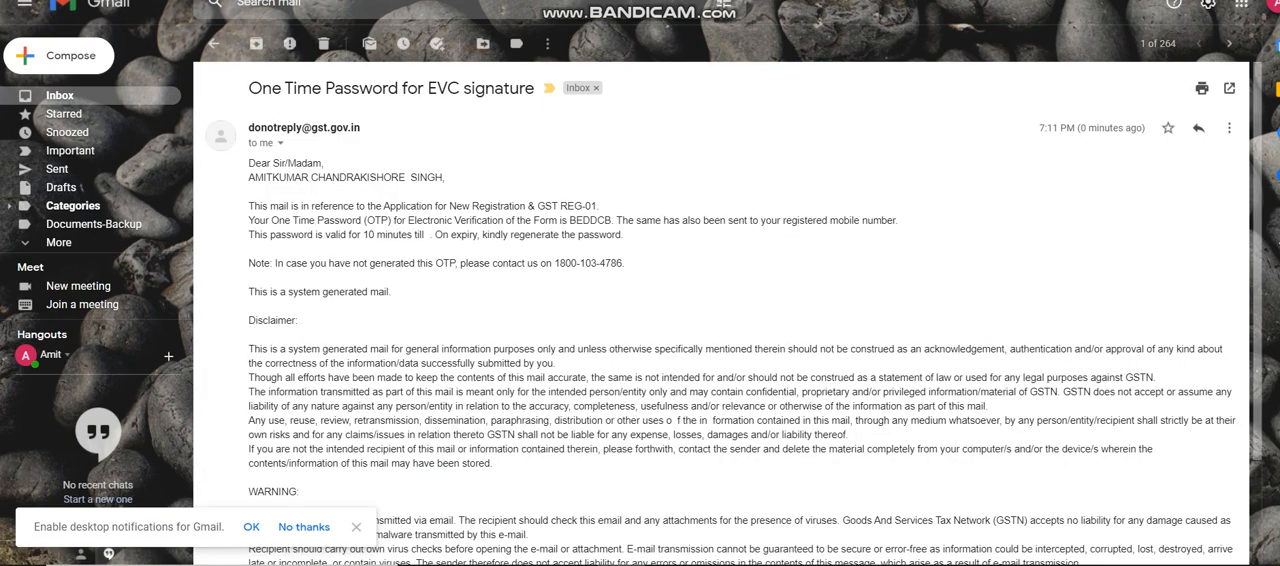
double_click(590, 221)
Return to the GST portal, paste the one-time password into the OTP Verification dialog and validate it.
key("ctrl+Tab")
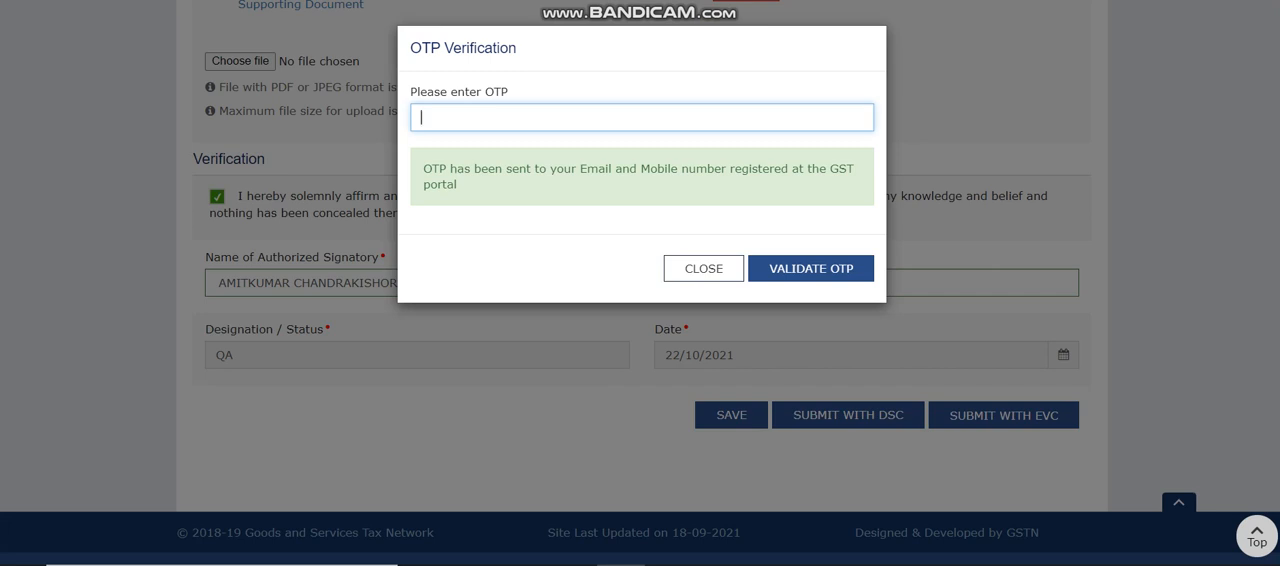
key("ctrl+v")
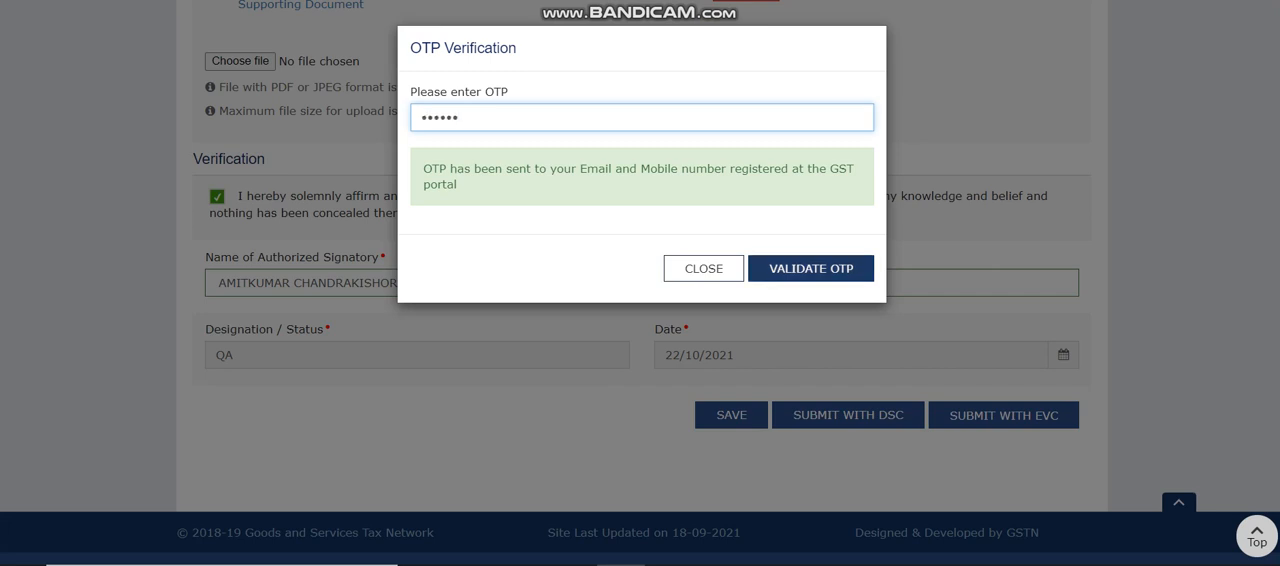
left_click(811, 269)
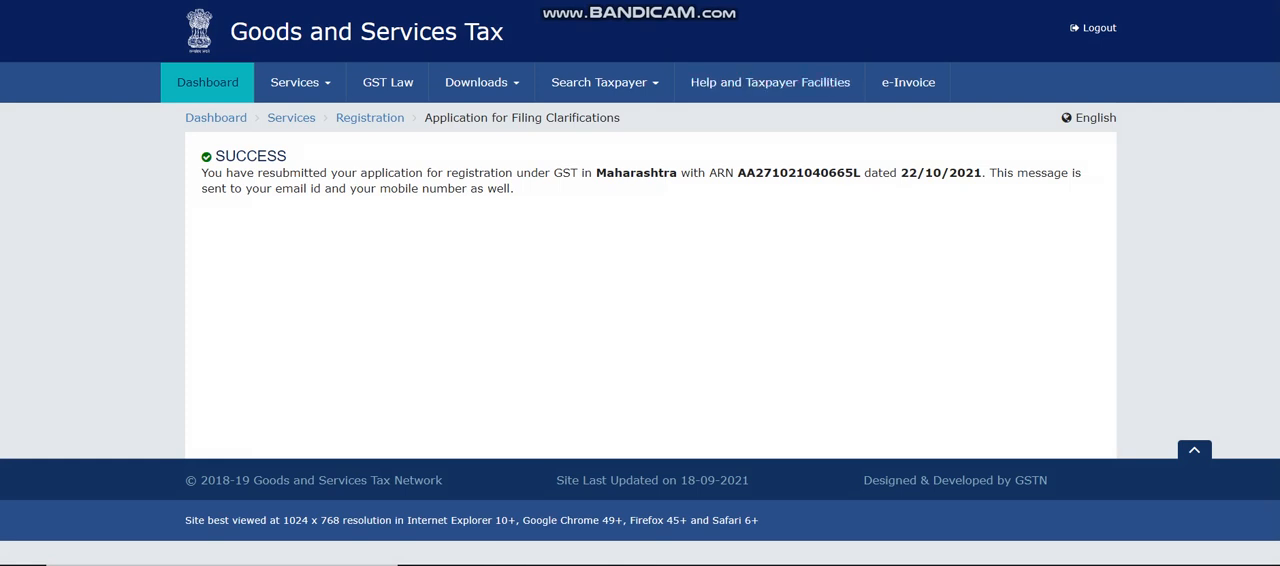
Open the clarification submission e-mail in Gmail, then go back to the GST portal's Dashboard.
key("ctrl+Tab")
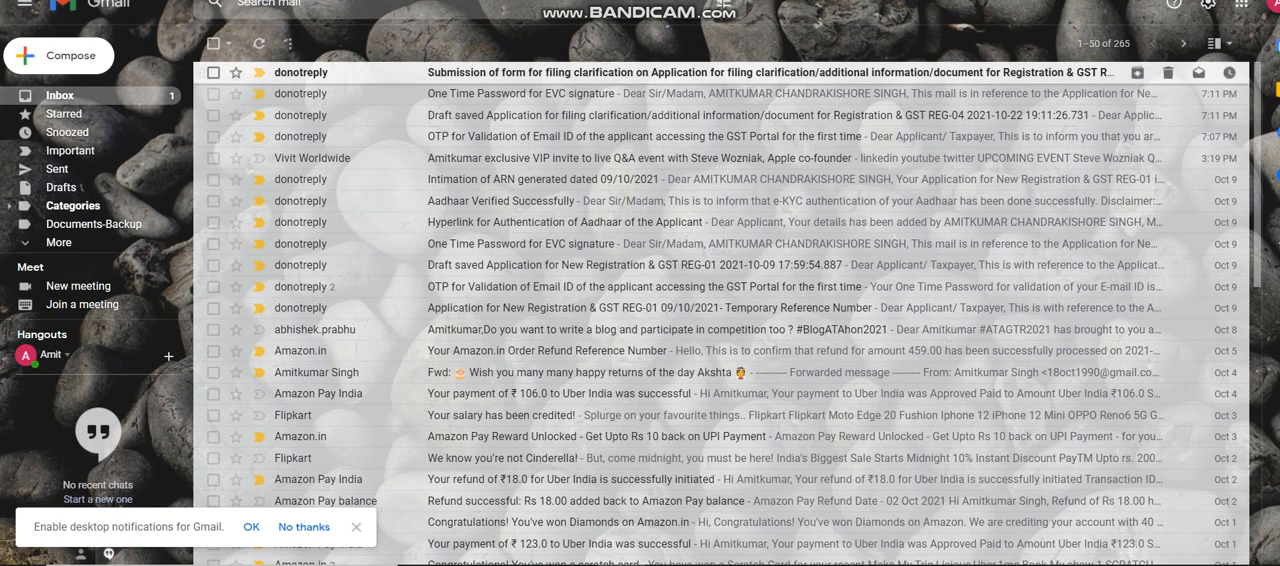
left_click(640, 73)
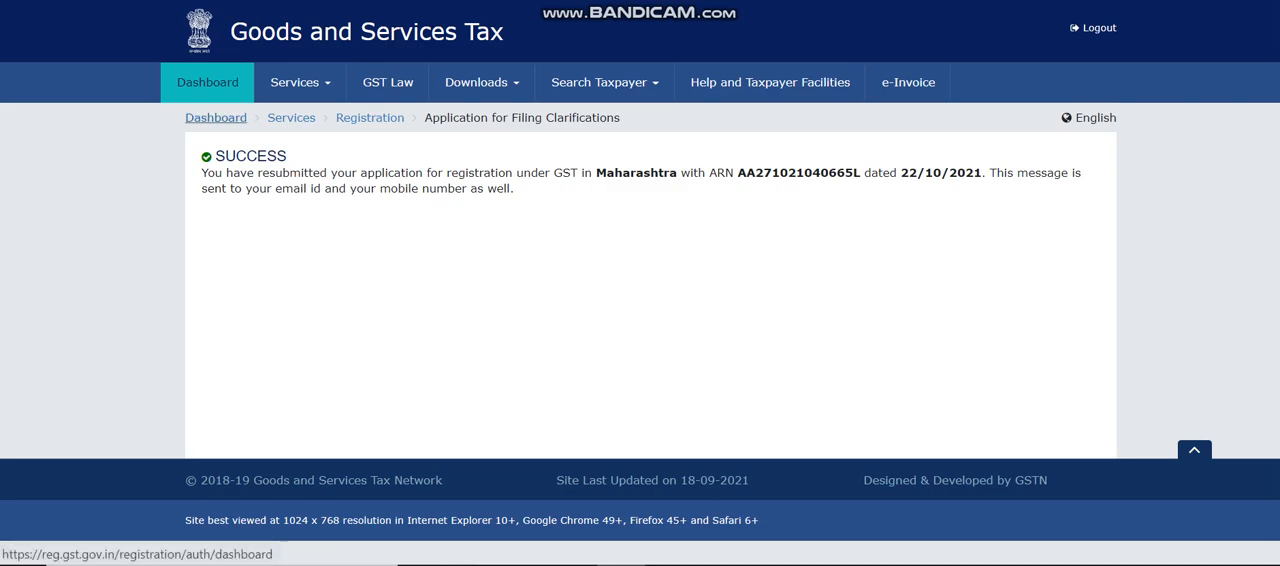
left_click(216, 118)
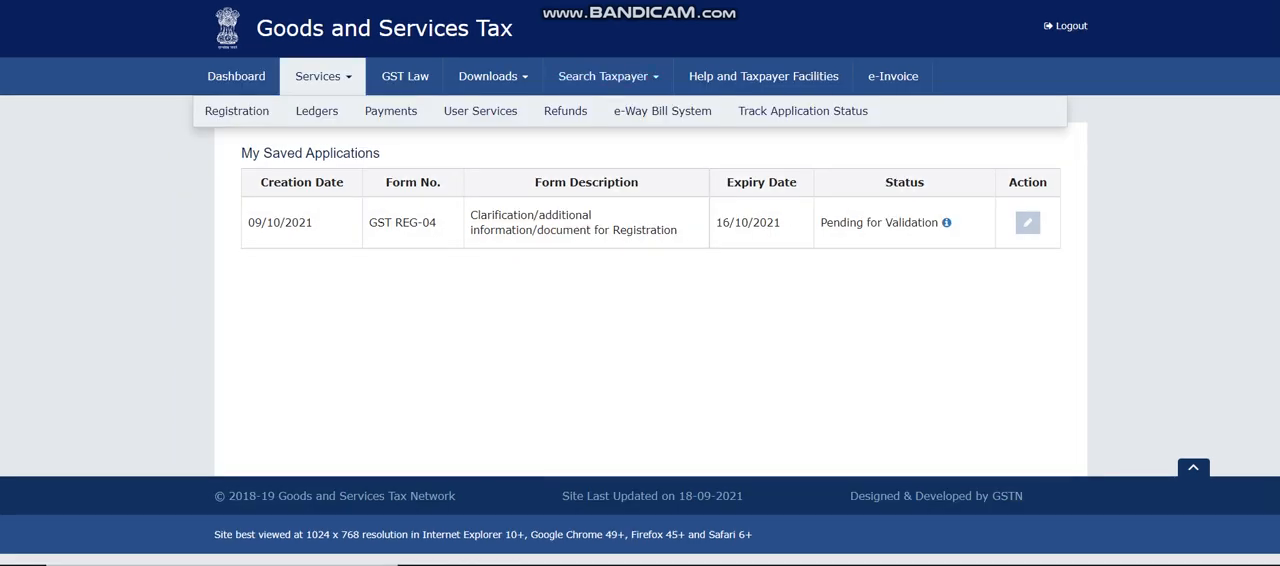
Go to View My Submissions and open the submitted GST REG-04 clarification for viewing.
mouse_move(391, 112)
mouse_move(480, 112)
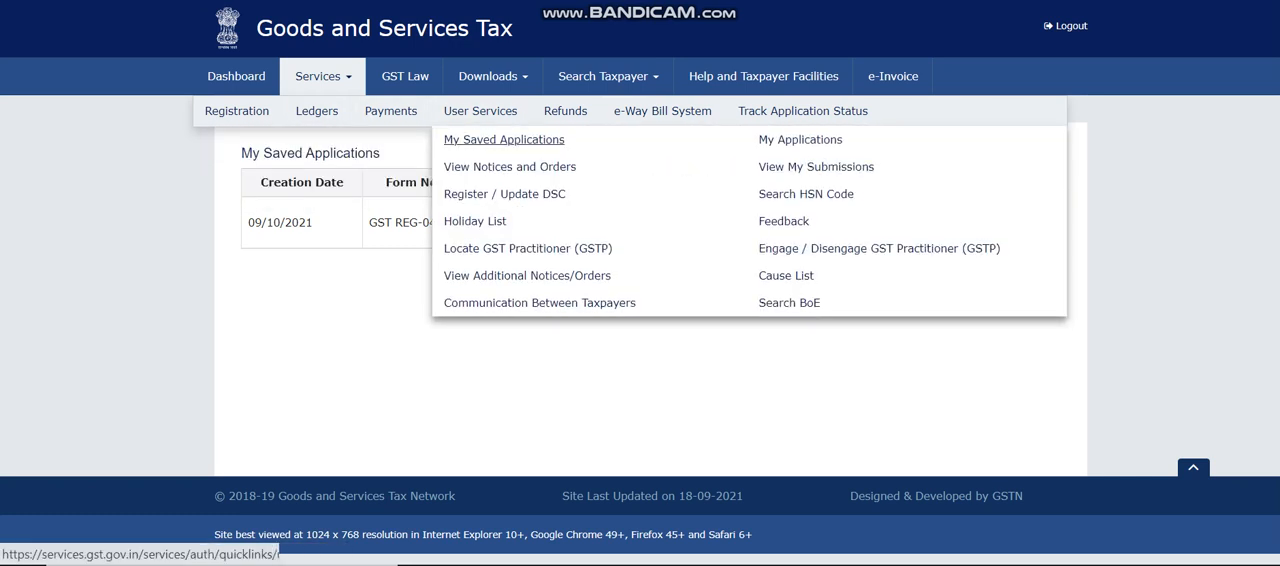
left_click(816, 166)
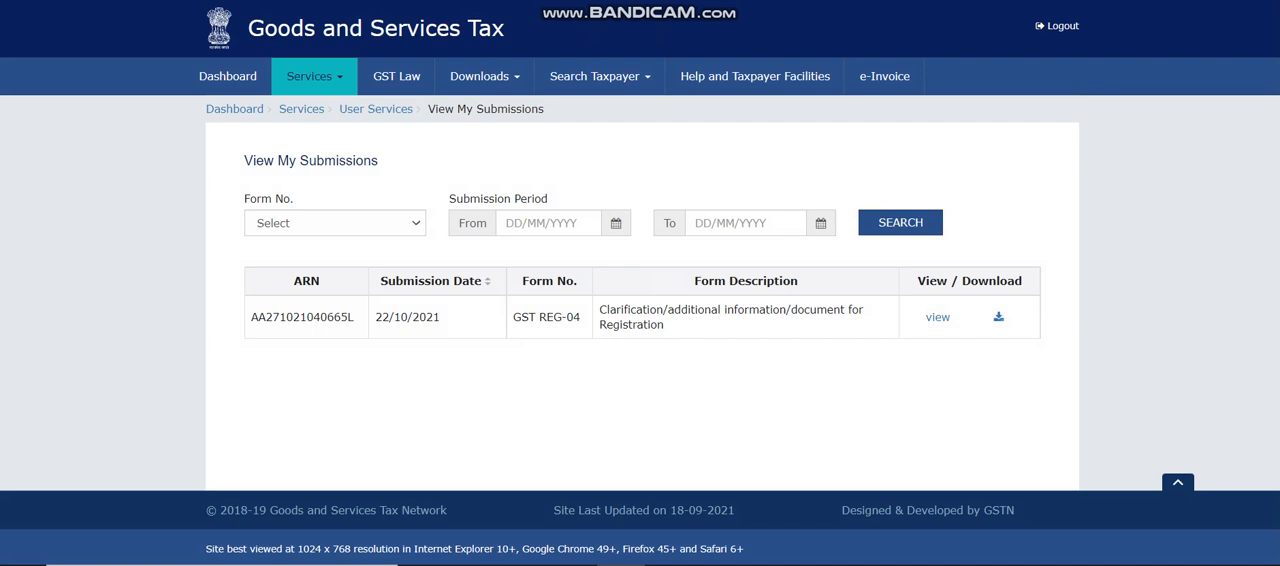
left_click_drag(375, 317, 441, 317)
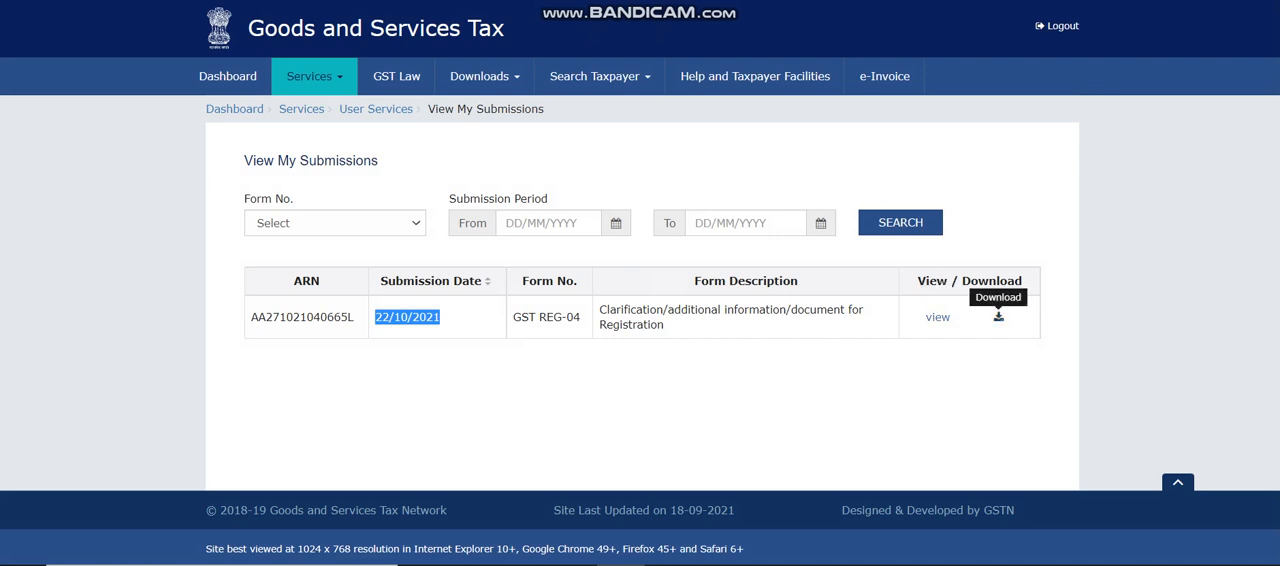
left_click(937, 317)
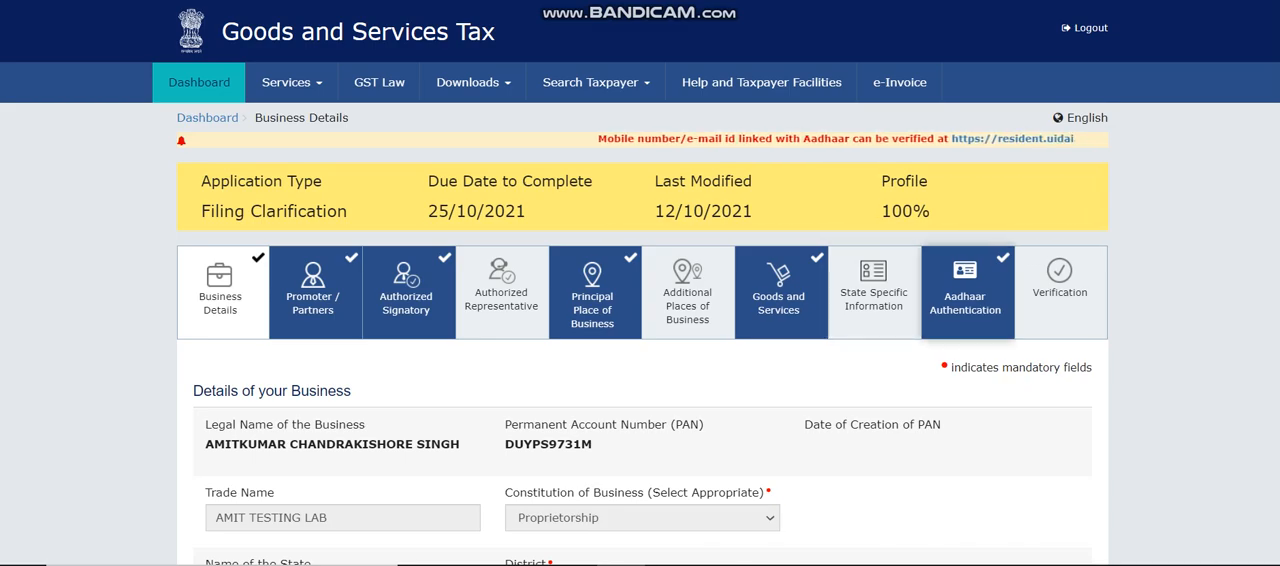
Review the submitted form's Verification section, including the query responses, additional information, supporting document and signatory details.
left_click(1060, 291)
scroll(640, 300, "down", 3)
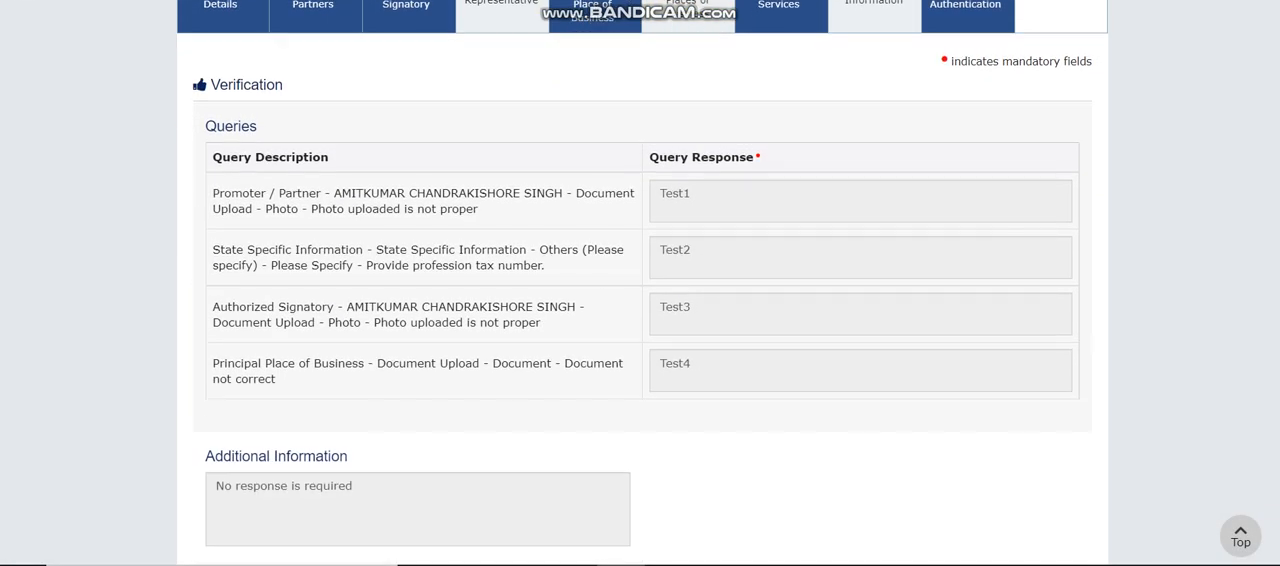
scroll(300, 431, "down", 2)
scroll(300, 431, "down", 3)
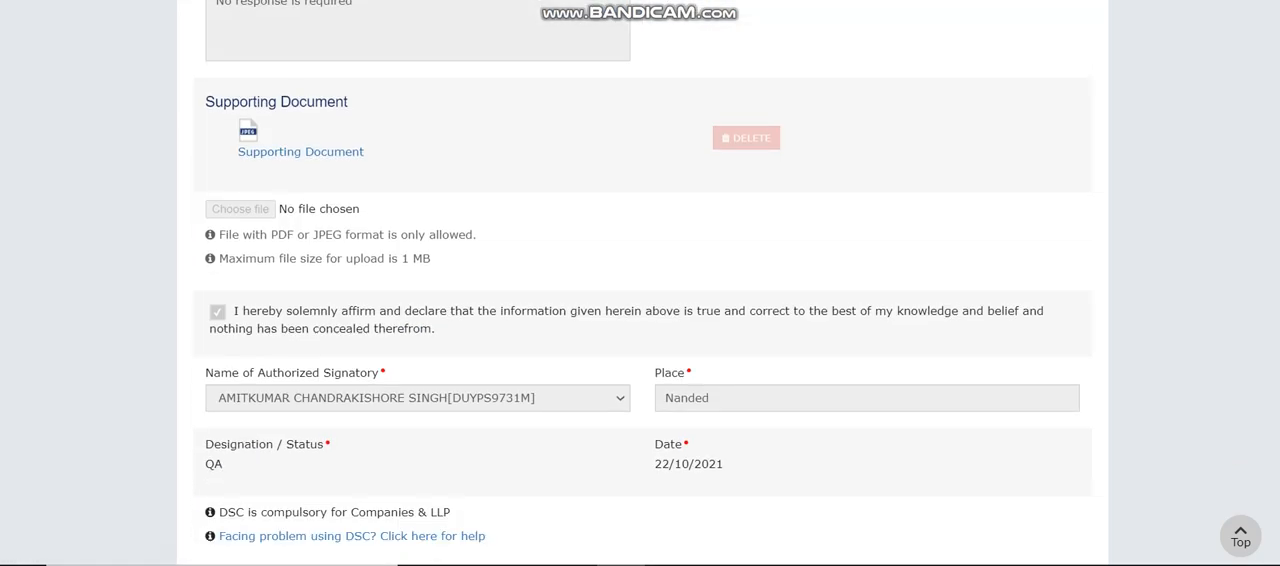
scroll(640, 300, "down", 2)
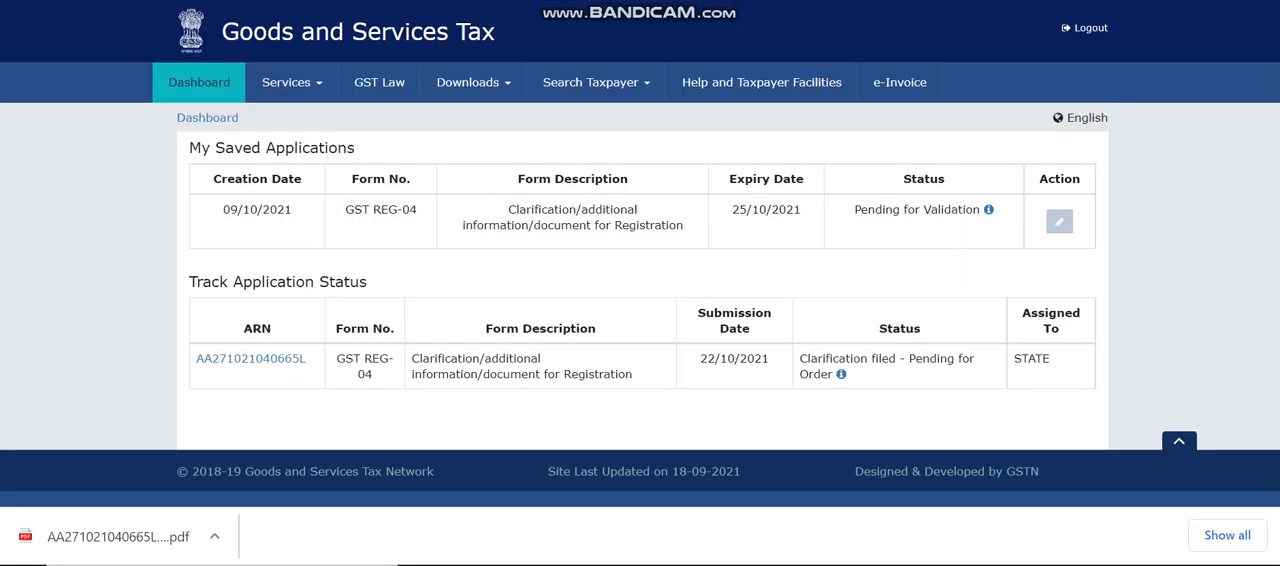
Go to the Track Application Status service and choose Registration as the module.
left_click(291, 83)
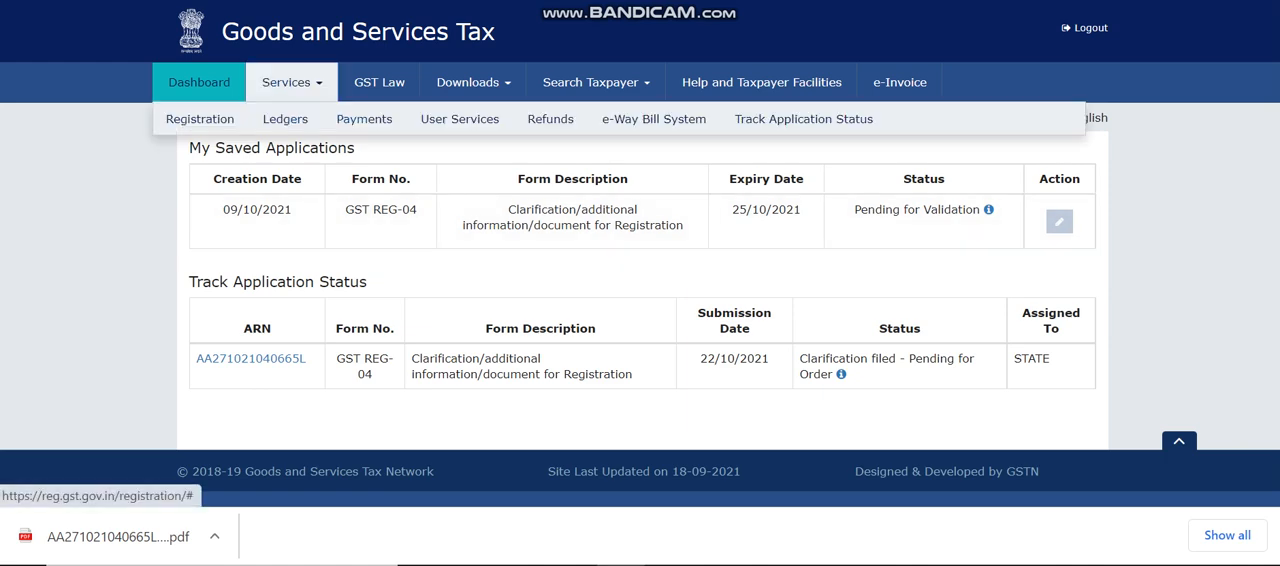
mouse_move(460, 119)
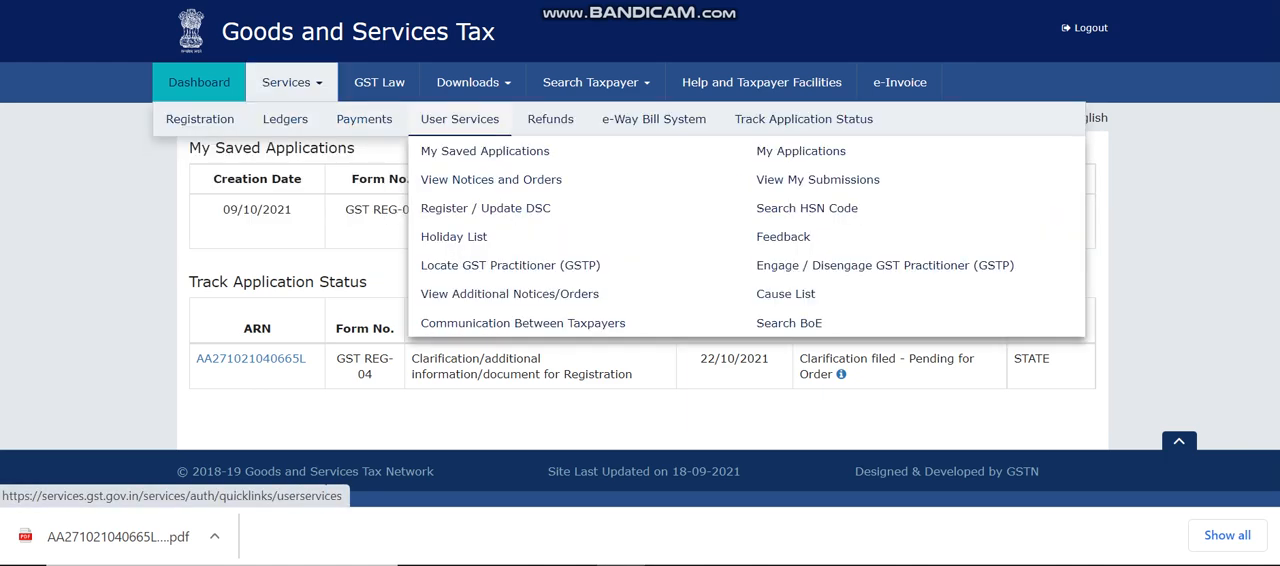
left_click(803, 119)
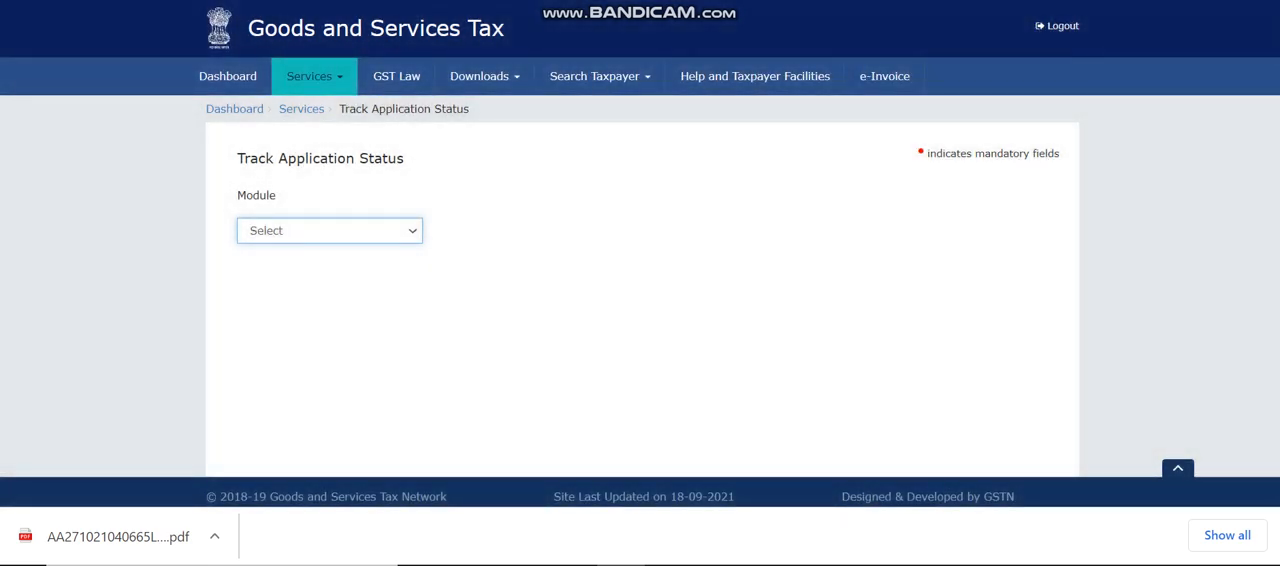
left_click(330, 231)
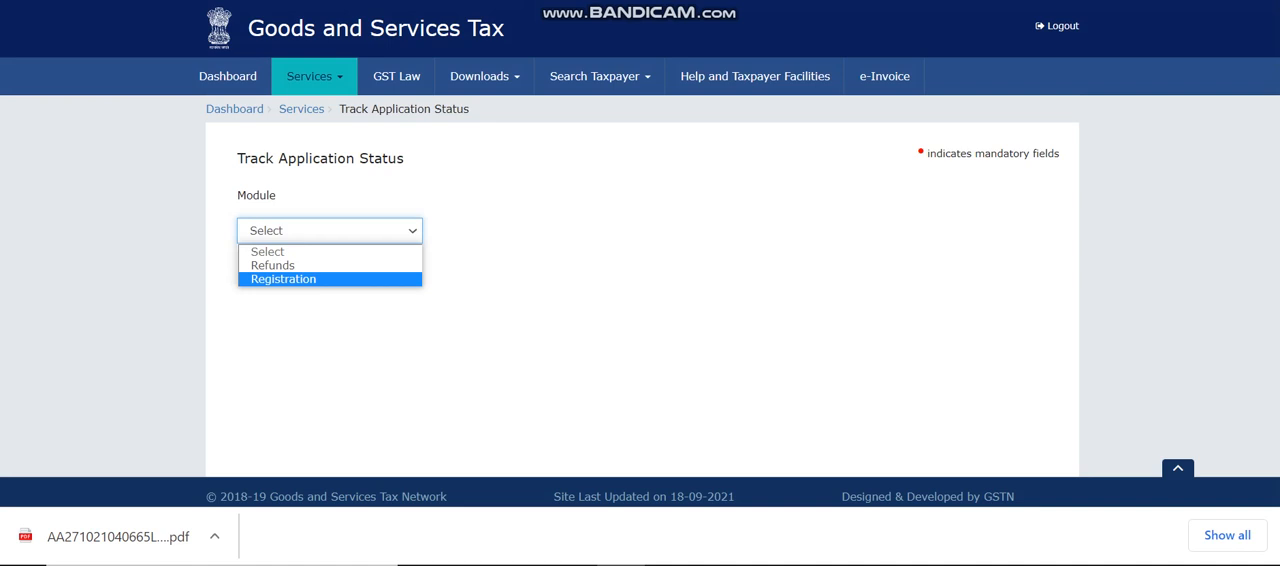
left_click(283, 279)
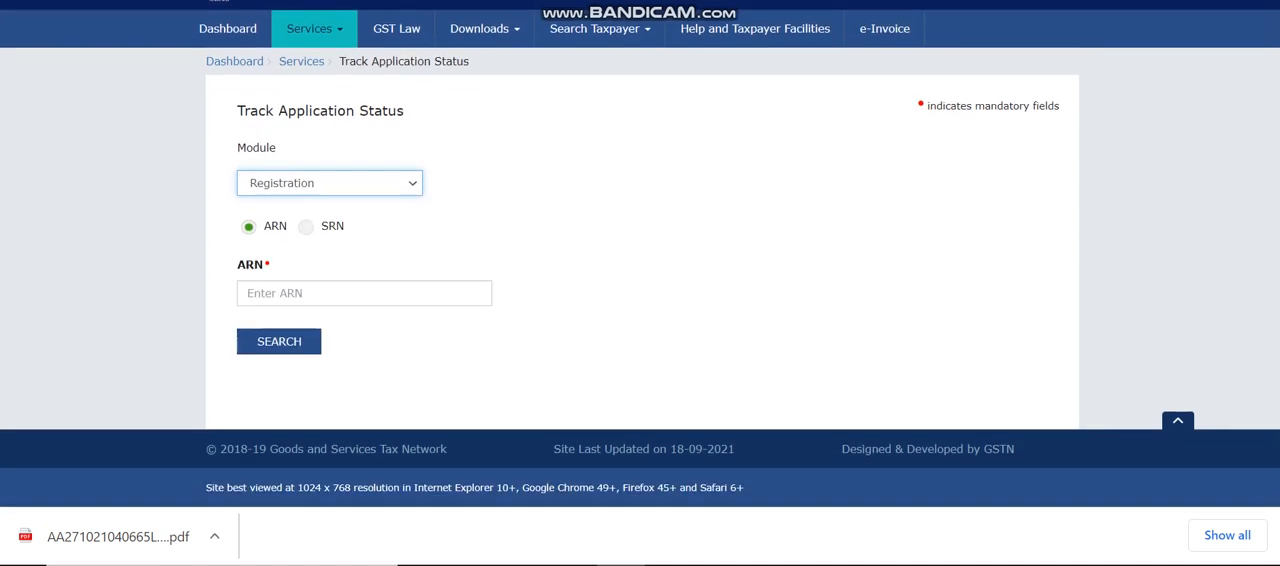
Paste the application reference number into the ARN field and search for its status.
scroll(640, 257, "down", 1)
left_click(364, 293)
key("ctrl+v")
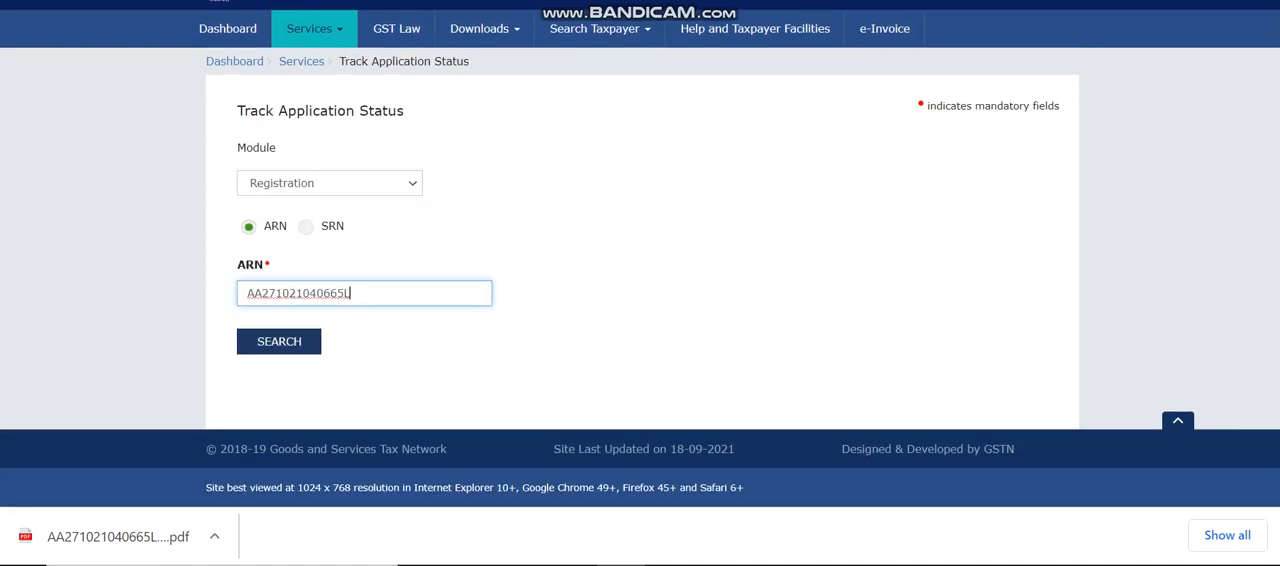
left_click(279, 342)
Examine the new registration application's detailed status, including the stage markers, Basic Details and Case History.
scroll(640, 257, "down", 1)
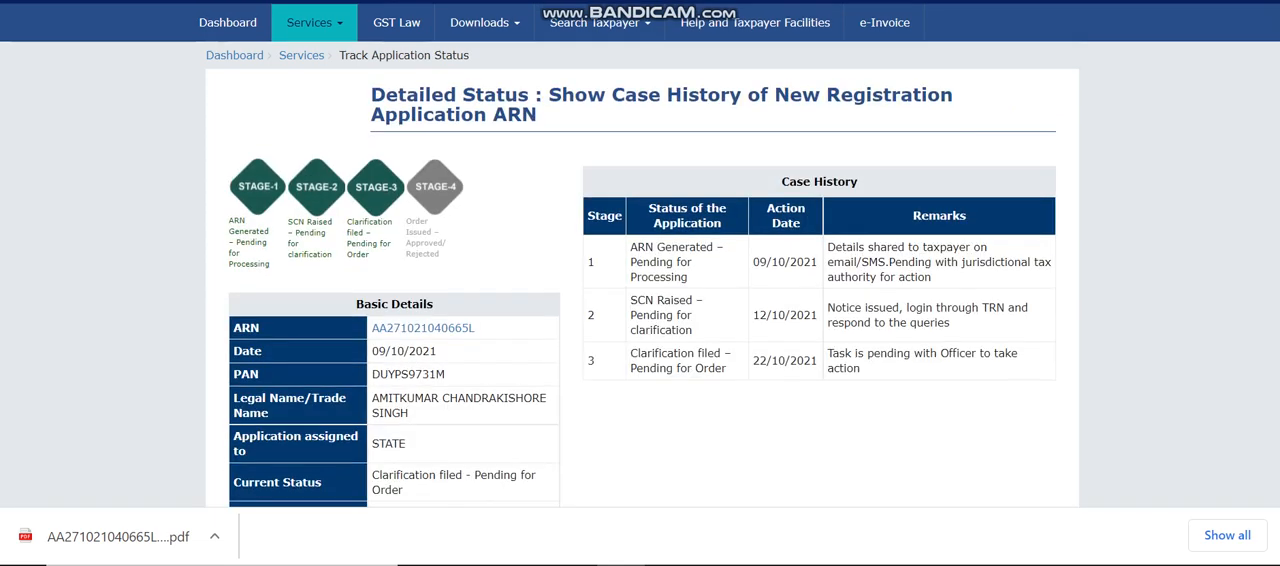
scroll(640, 257, "up", 1)
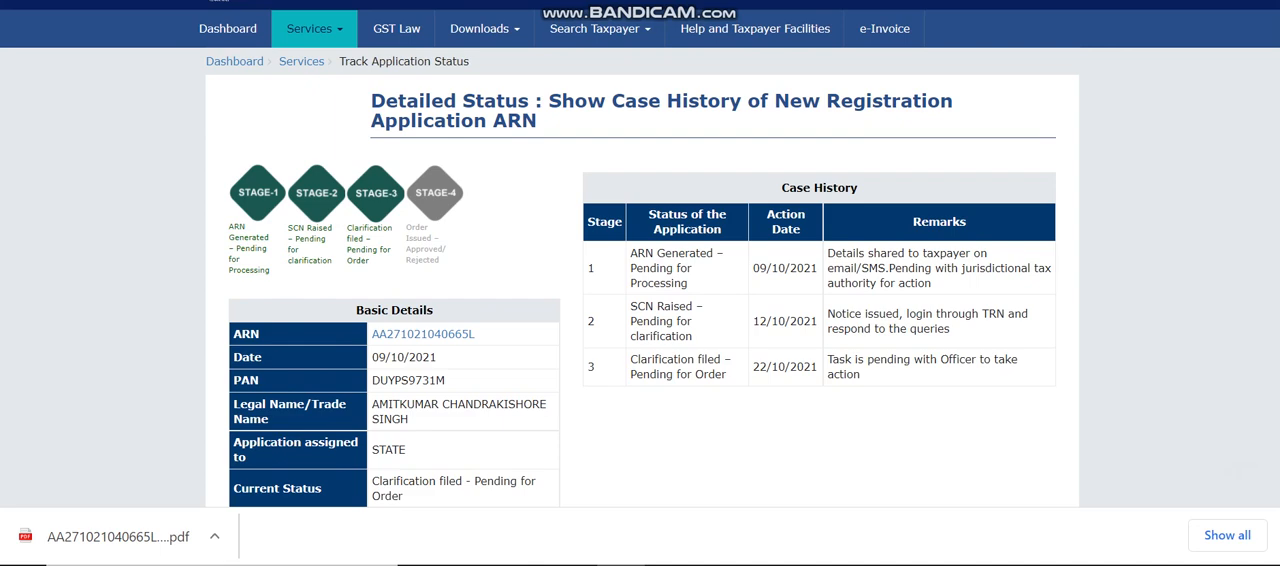
scroll(640, 280, "down", 1)
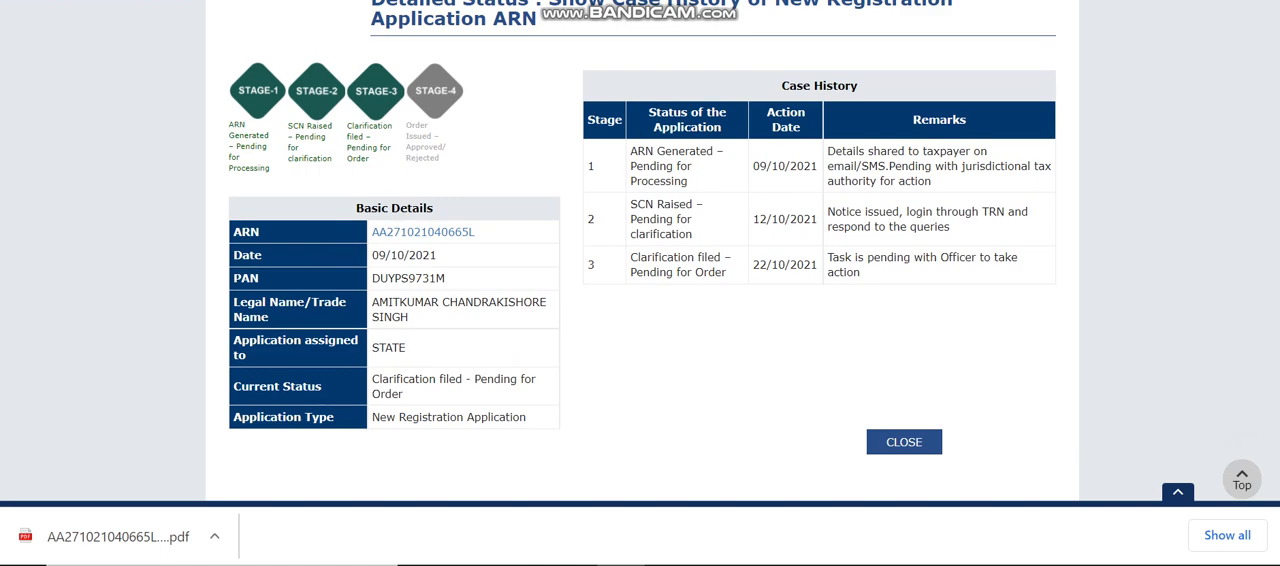
scroll(640, 280, "up", 1)
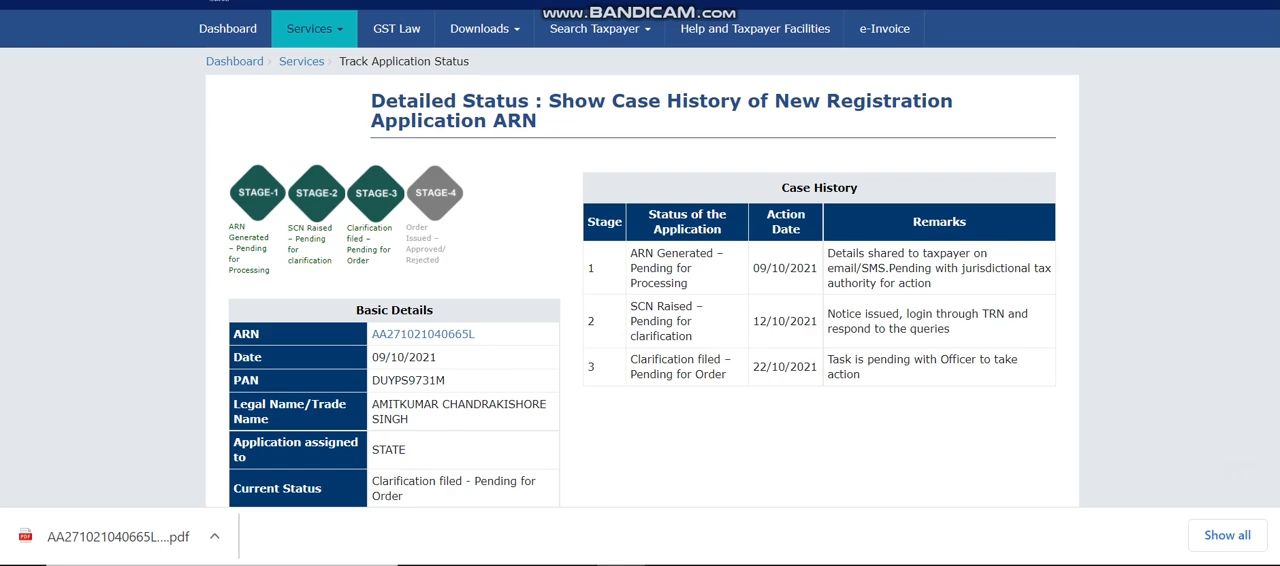
scroll(640, 280, "down", 2)
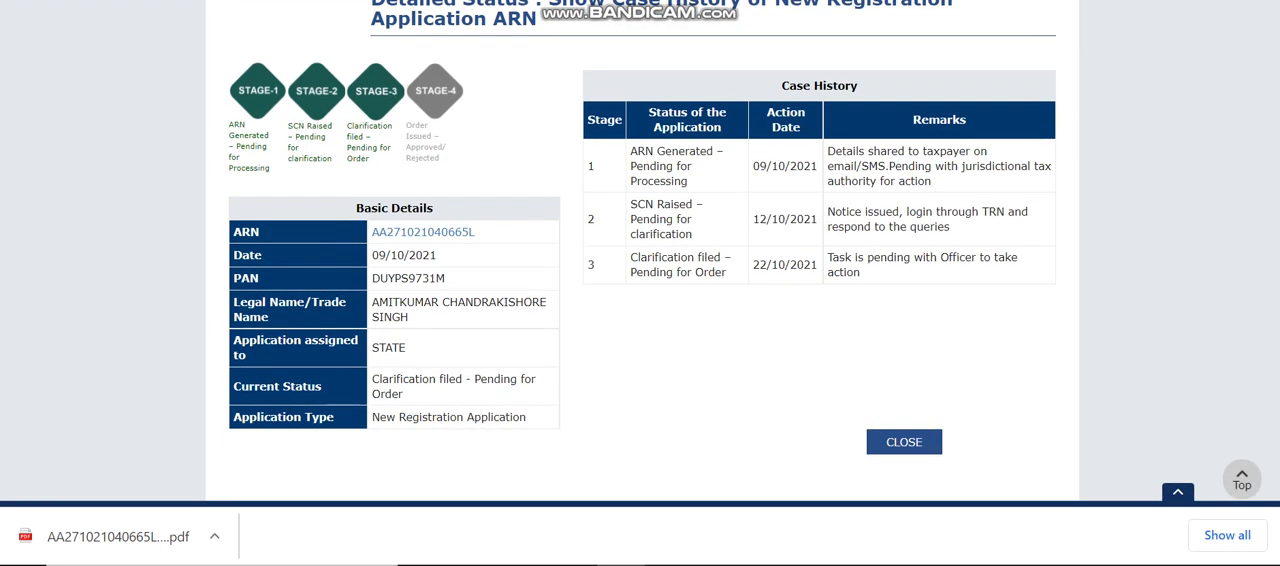
scroll(640, 280, "up", 2)
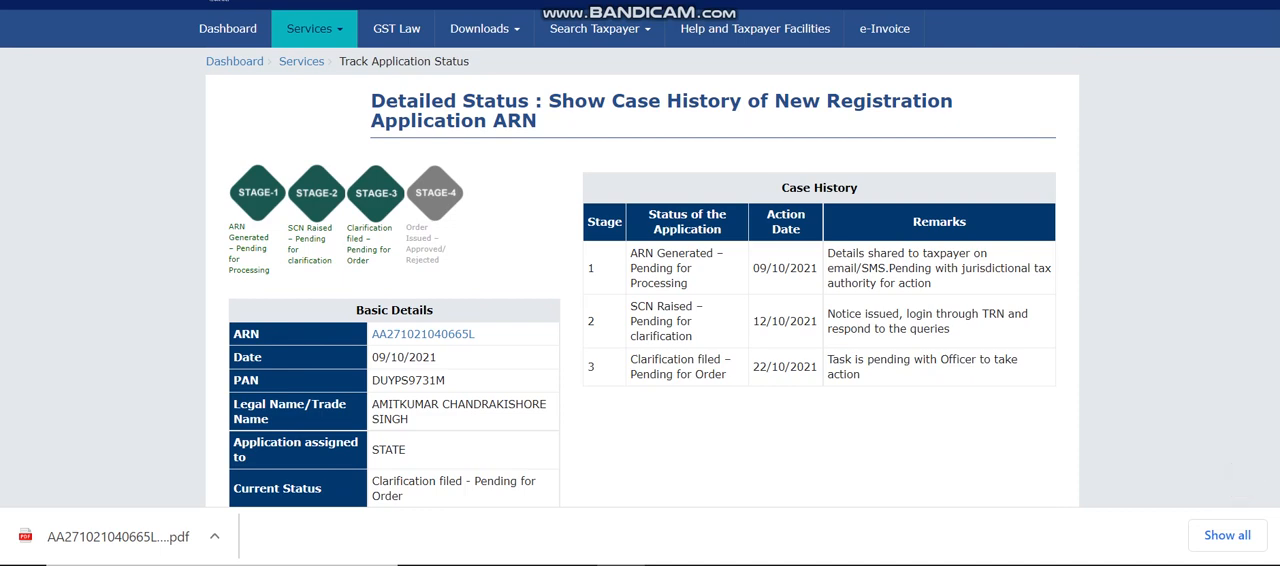
scroll(640, 280, "down", 2)
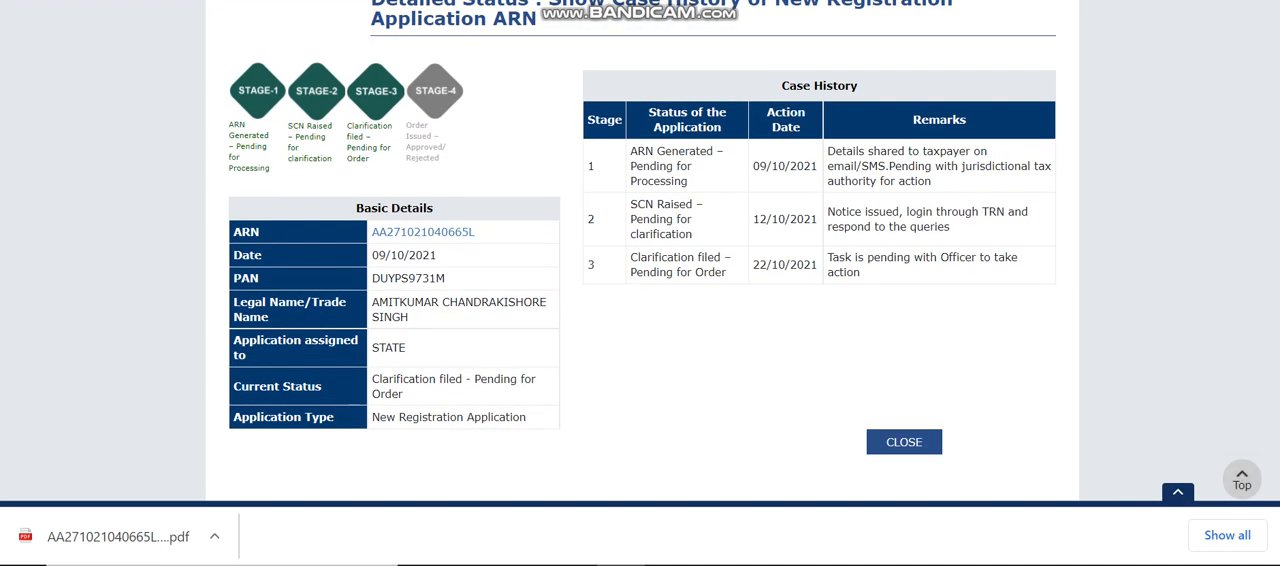
scroll(640, 280, "up", 2)
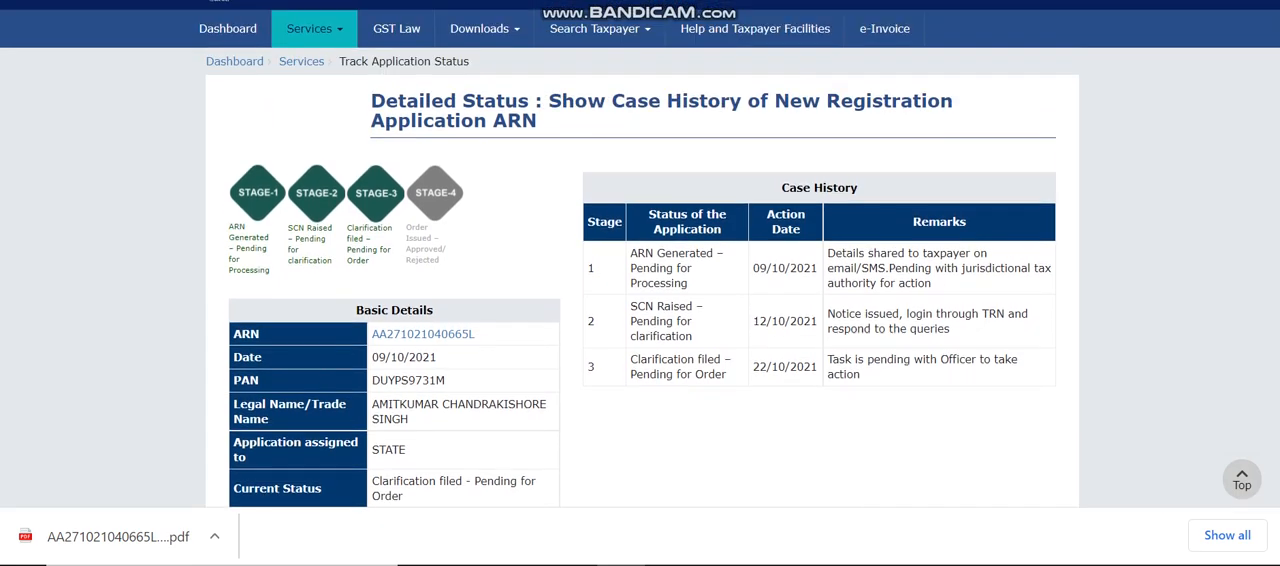
scroll(640, 280, "down", 2)
scroll(640, 280, "up", 2)
scroll(640, 280, "down", 2)
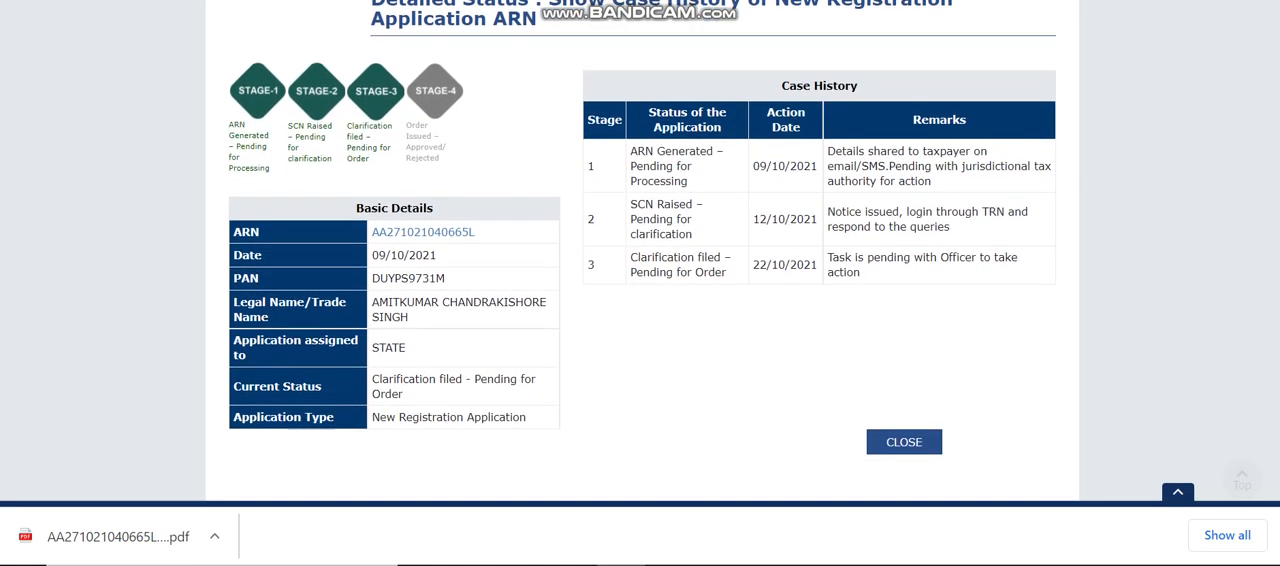
scroll(640, 280, "up", 2)
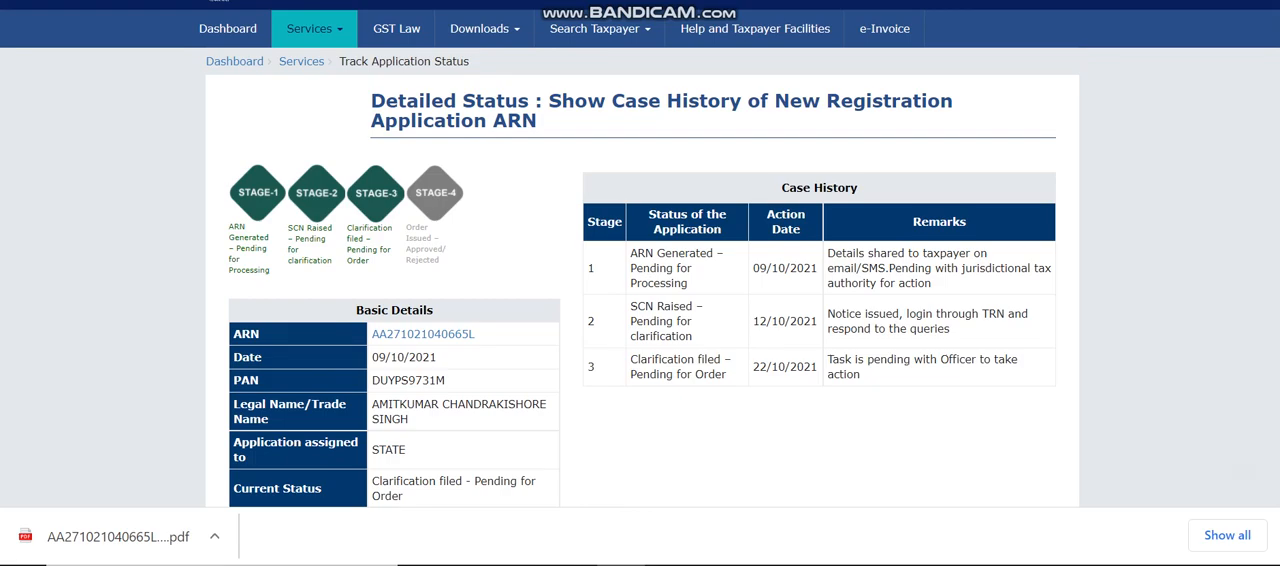